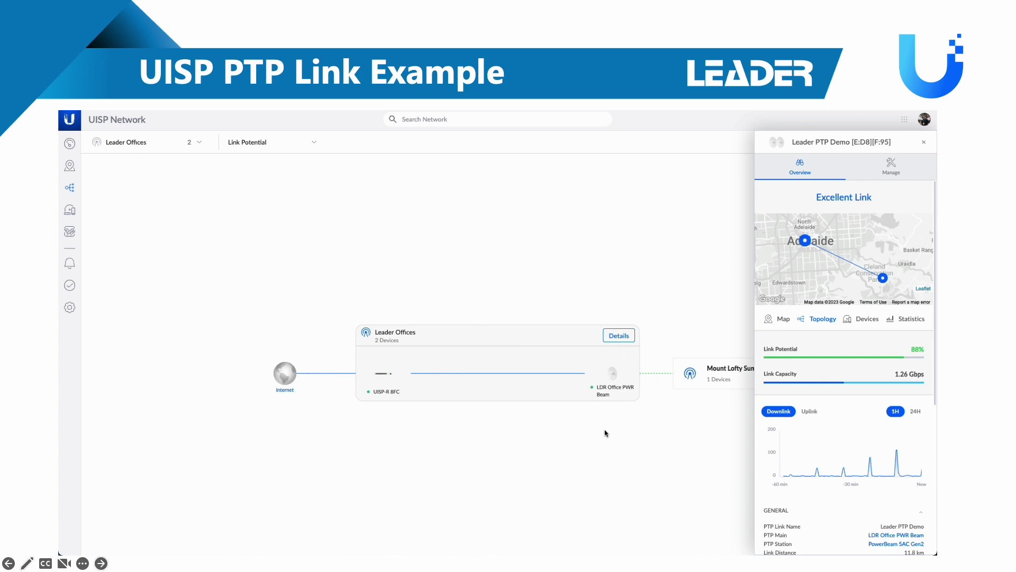
# Show the LDR Office PWR Beam's 5GHz signal-strength statistics graph for the PTP link
pyautogui.click(868, 320)
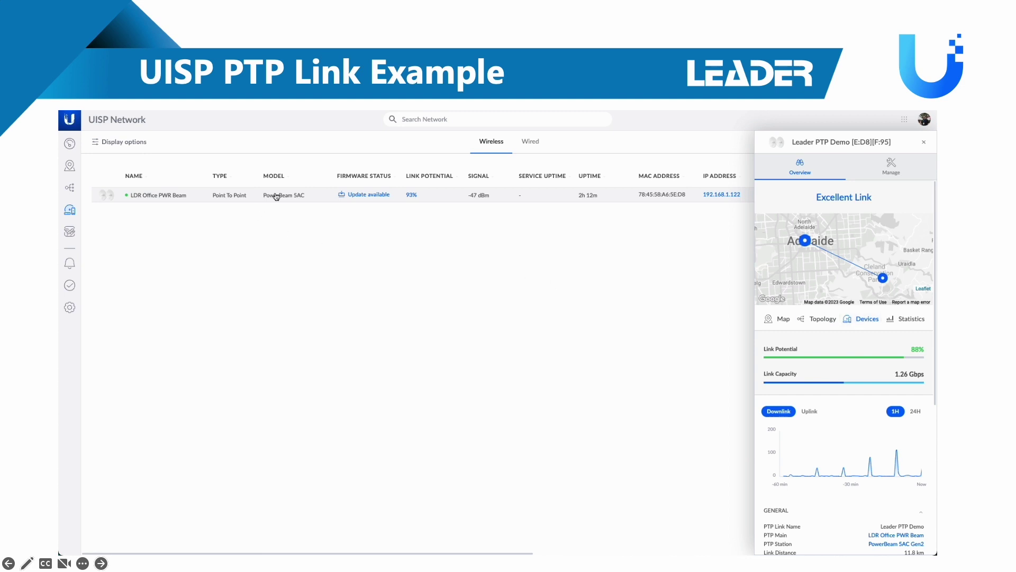
pyautogui.click(912, 322)
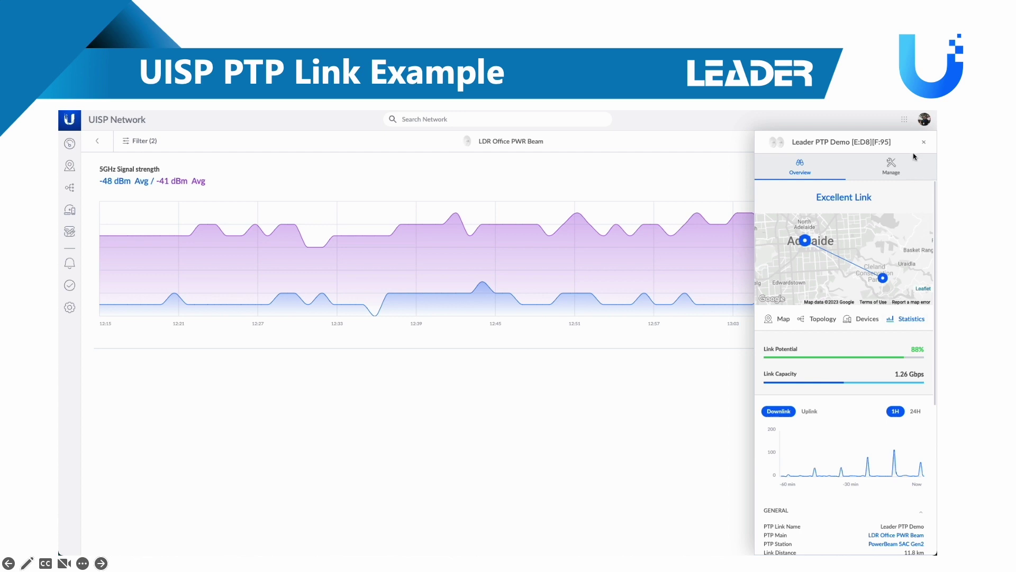
pyautogui.scroll(-5, 871, 373)
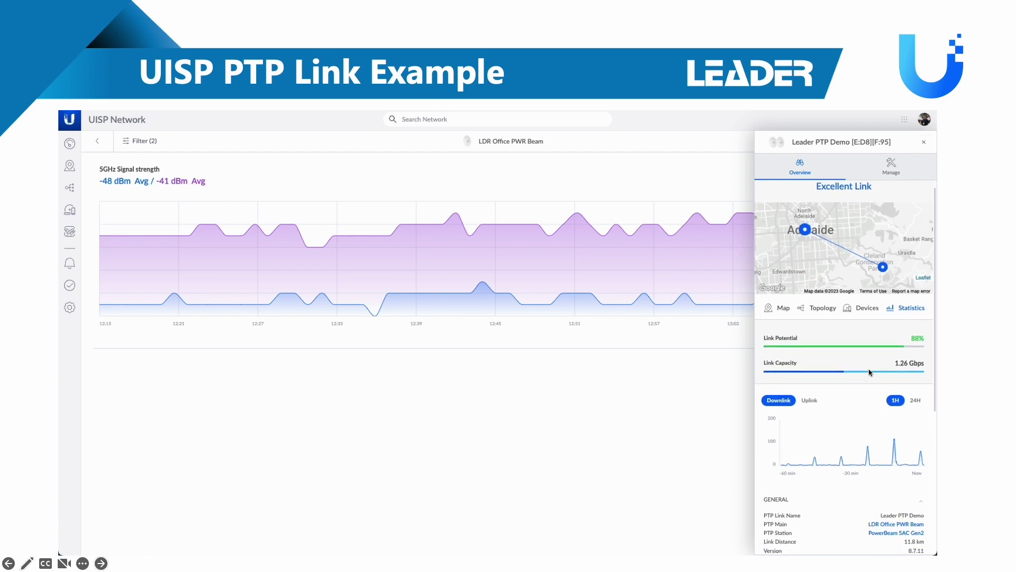
pyautogui.scroll(-2, 858, 365)
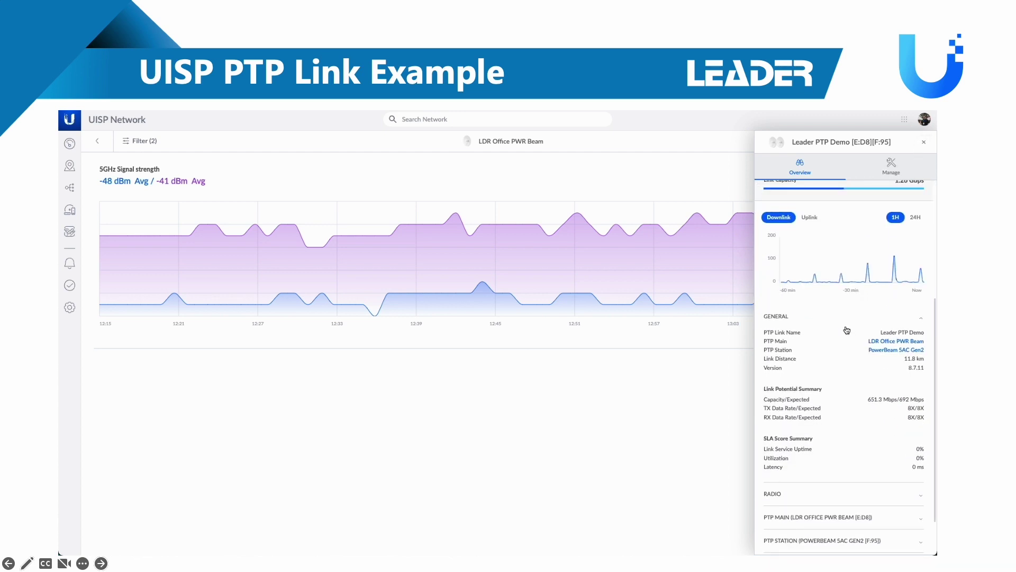
pyautogui.scroll(-1, 853, 469)
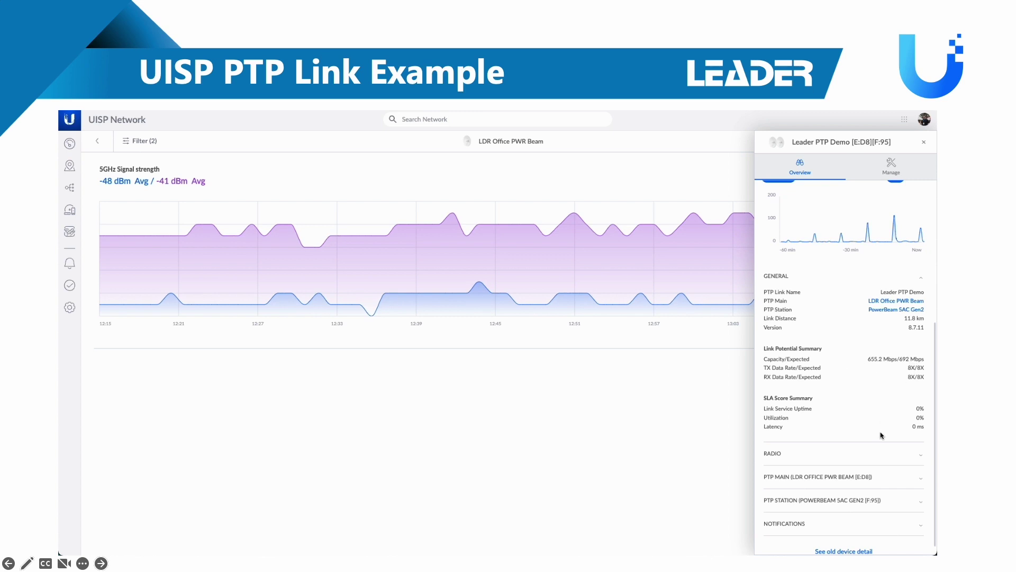
# Expand the link's RADIO, PTP MAIN and PTP STATION detail sections
pyautogui.click(879, 468)
pyautogui.scroll(-3, 865, 416)
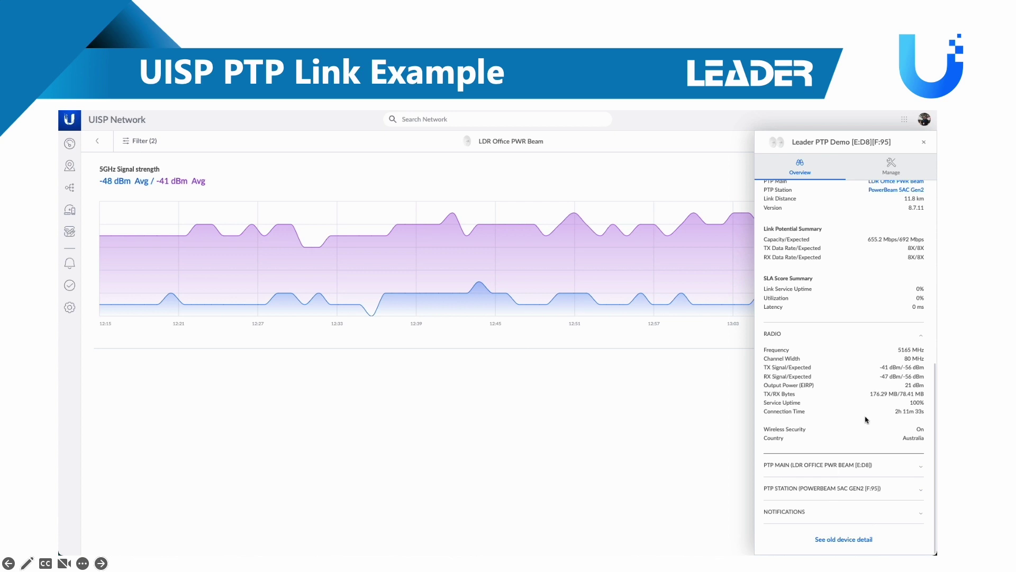
pyautogui.click(862, 471)
pyautogui.scroll(-5, 872, 418)
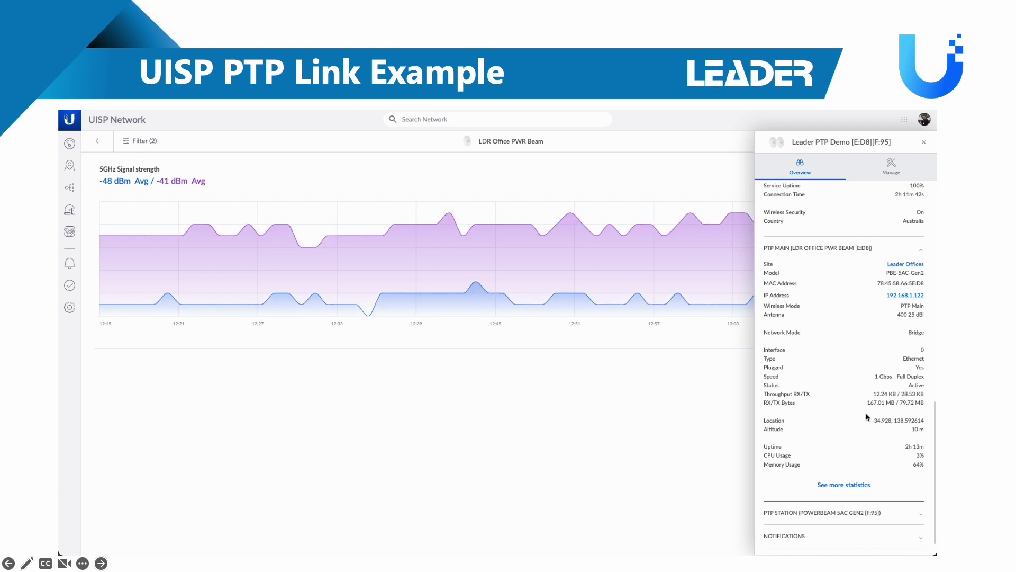
pyautogui.click(848, 517)
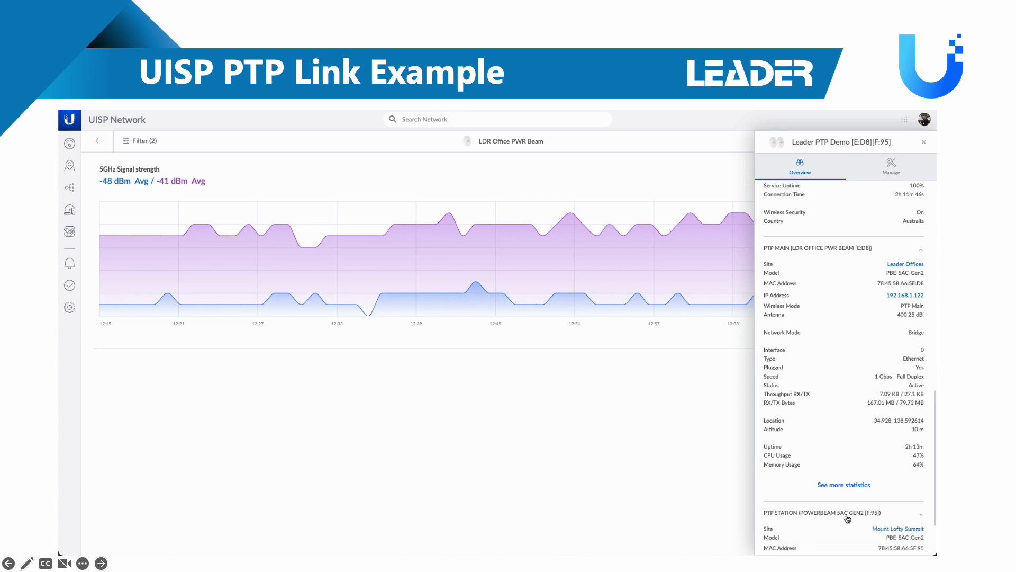
pyautogui.scroll(-4, 840, 437)
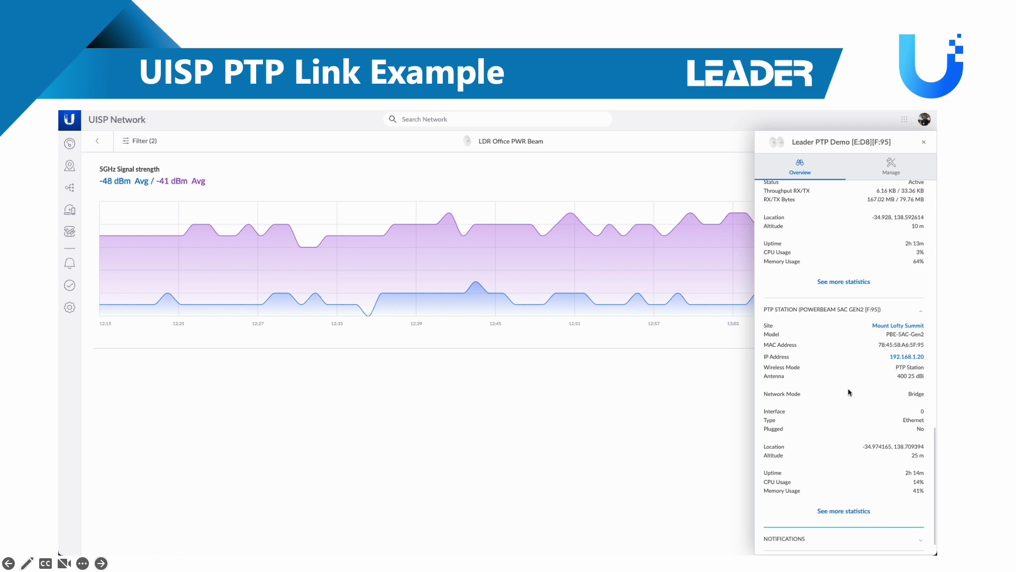
# Expand the link's NOTIFICATIONS section and switch between Notifications and Outages
pyautogui.click(834, 546)
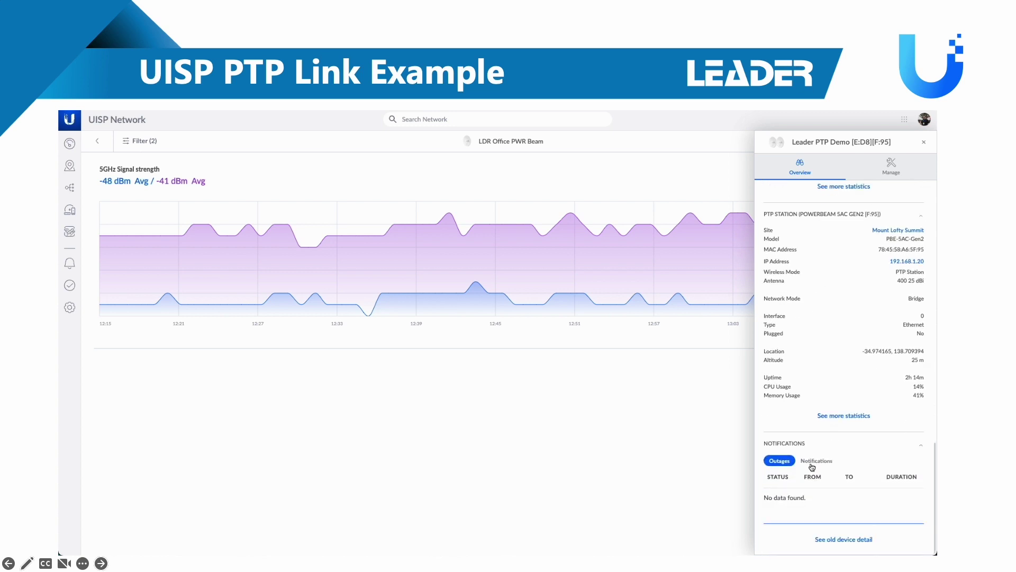
pyautogui.click(824, 465)
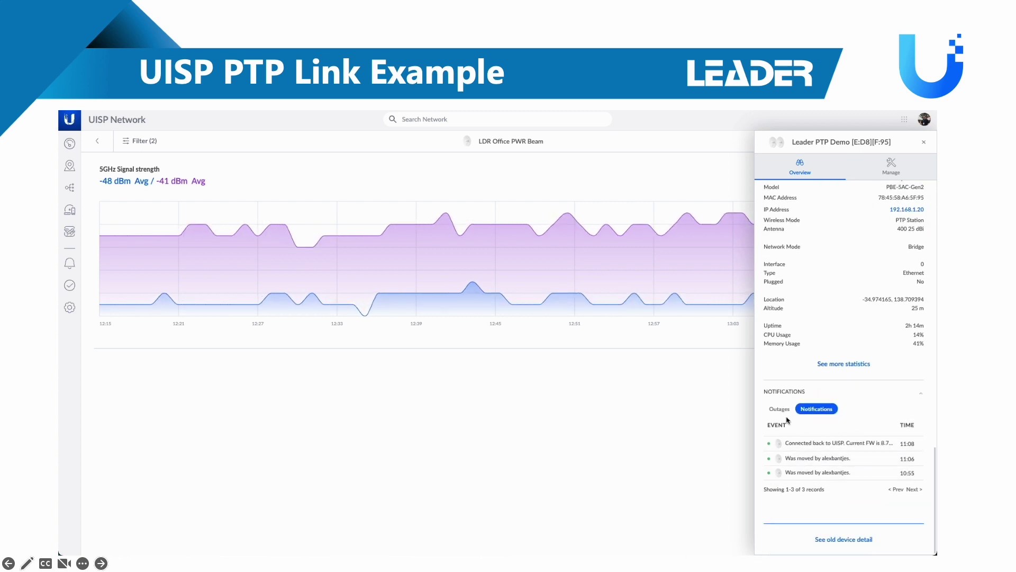
pyautogui.click(780, 409)
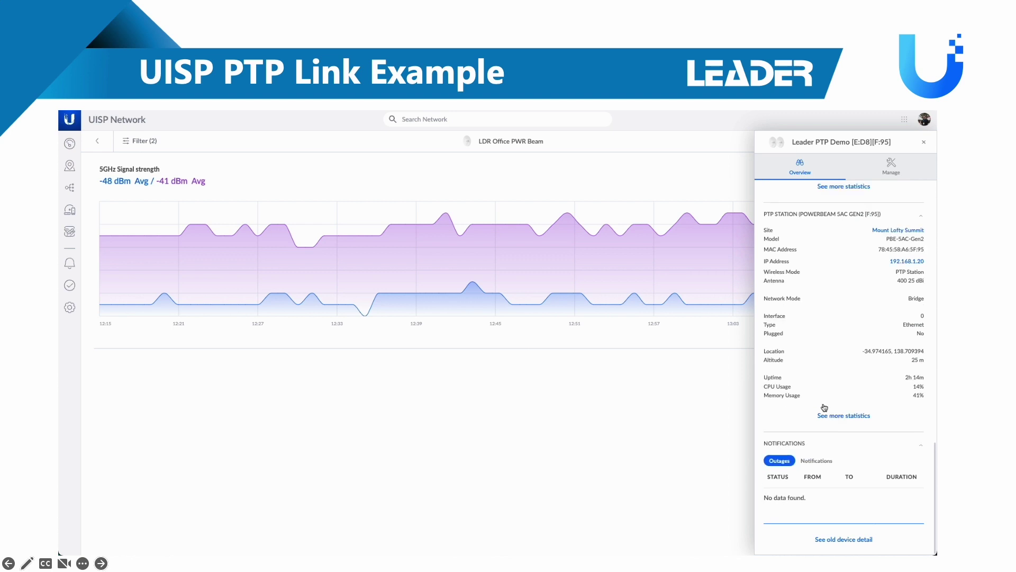
pyautogui.scroll(15, 805, 391)
pyautogui.scroll(-1, 824, 372)
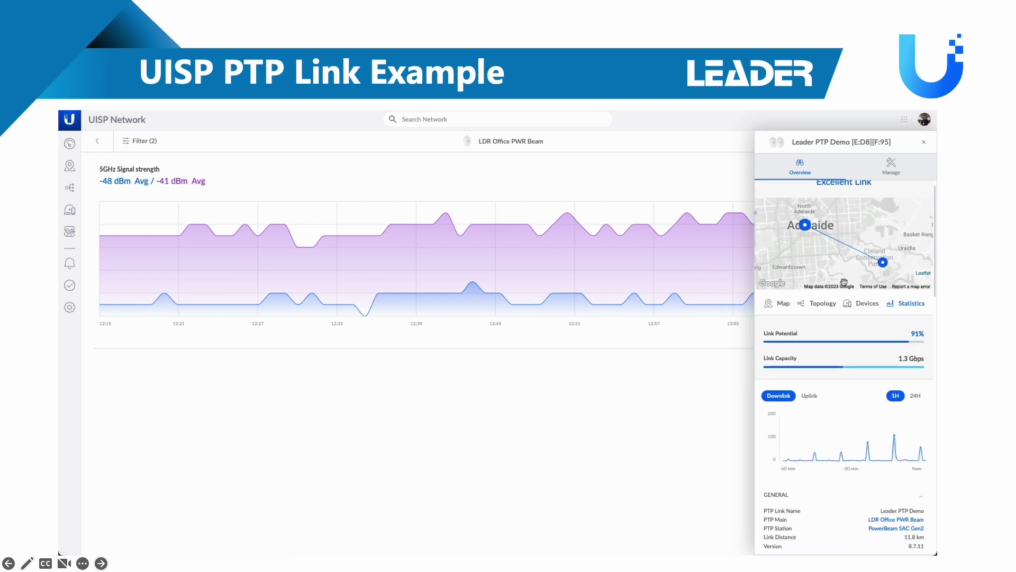
# Open the Mount Lofty Summit site details from the topology diagram
pyautogui.click(72, 191)
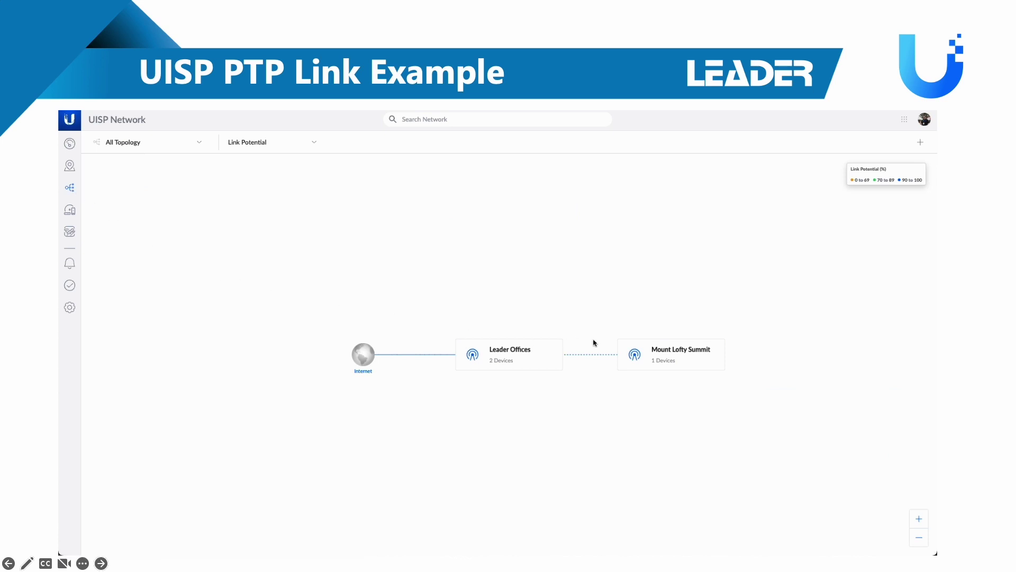
pyautogui.click(650, 356)
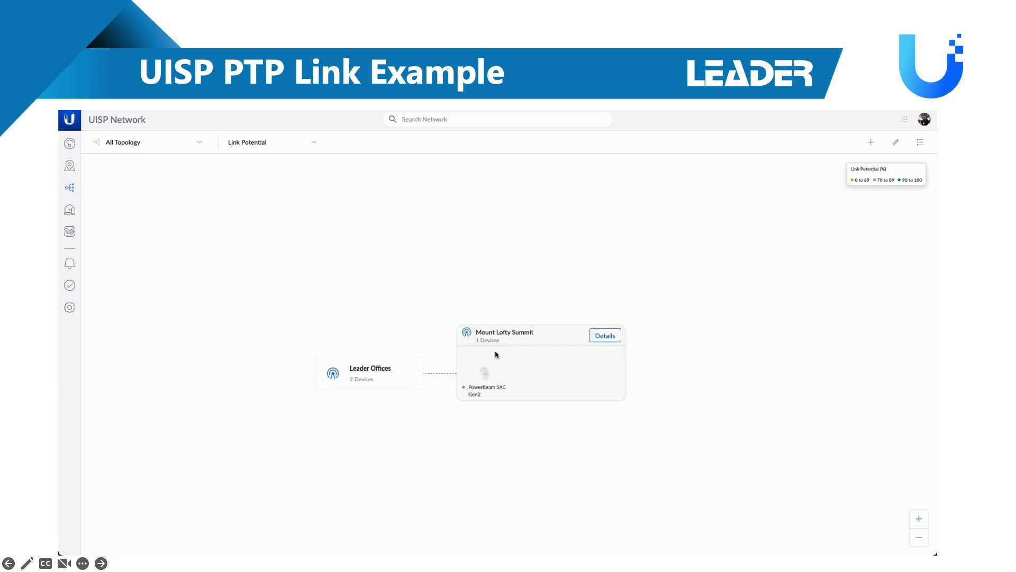
pyautogui.click(608, 336)
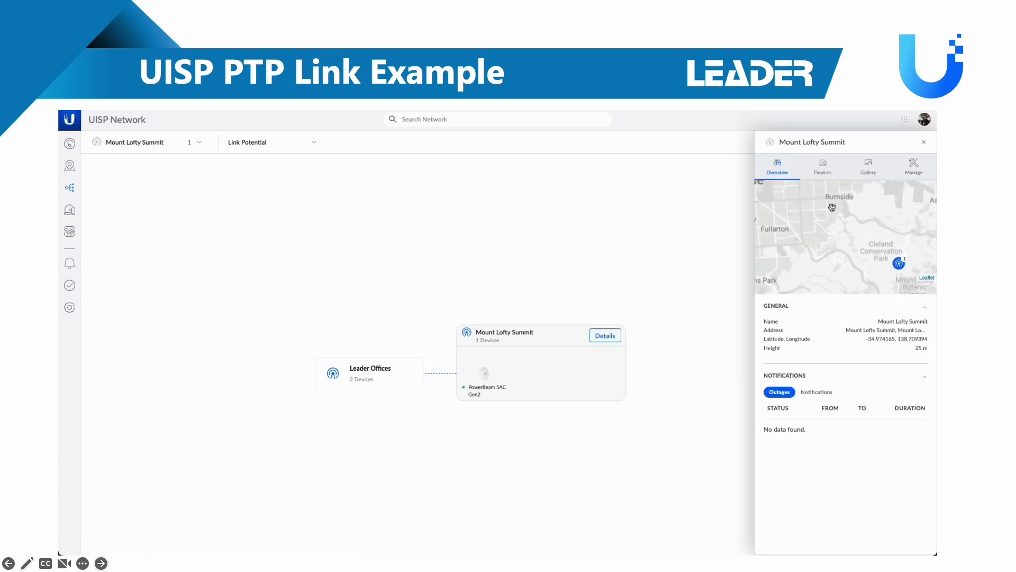
# Browse the site's Devices, Gallery and Manage tabs, then reopen the Leader PTP Demo link
pyautogui.click(828, 171)
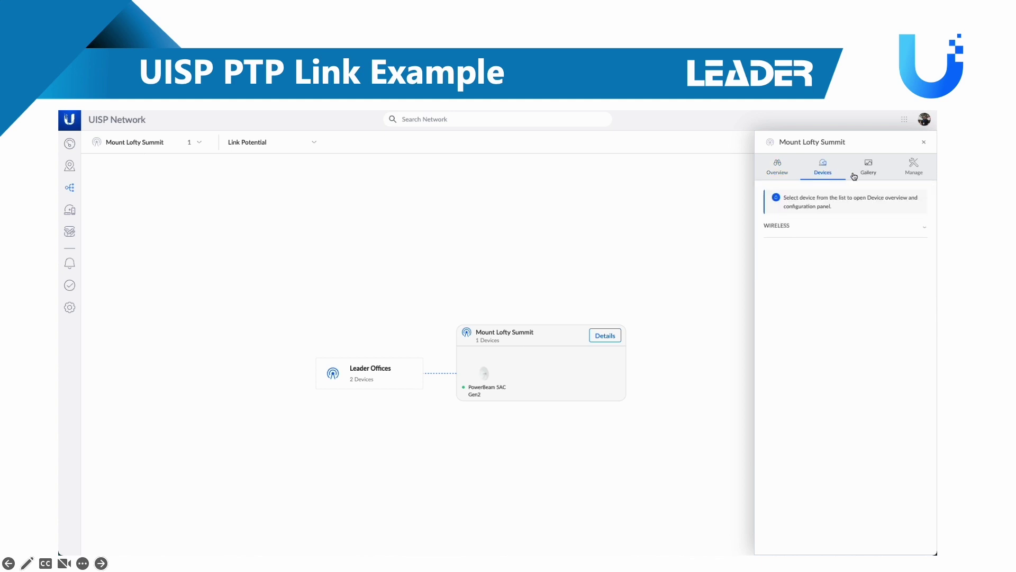
pyautogui.click(867, 168)
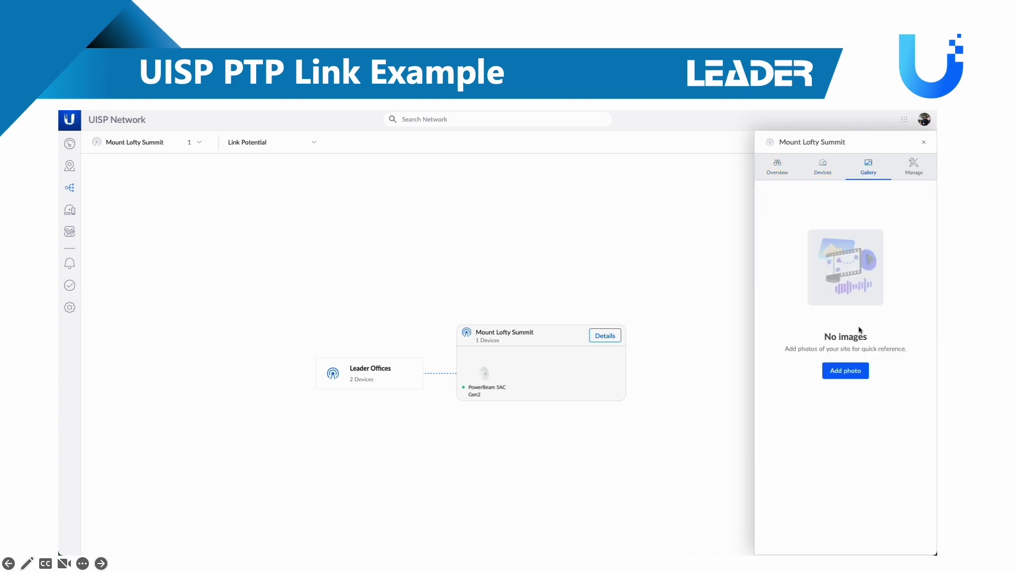
pyautogui.click(913, 167)
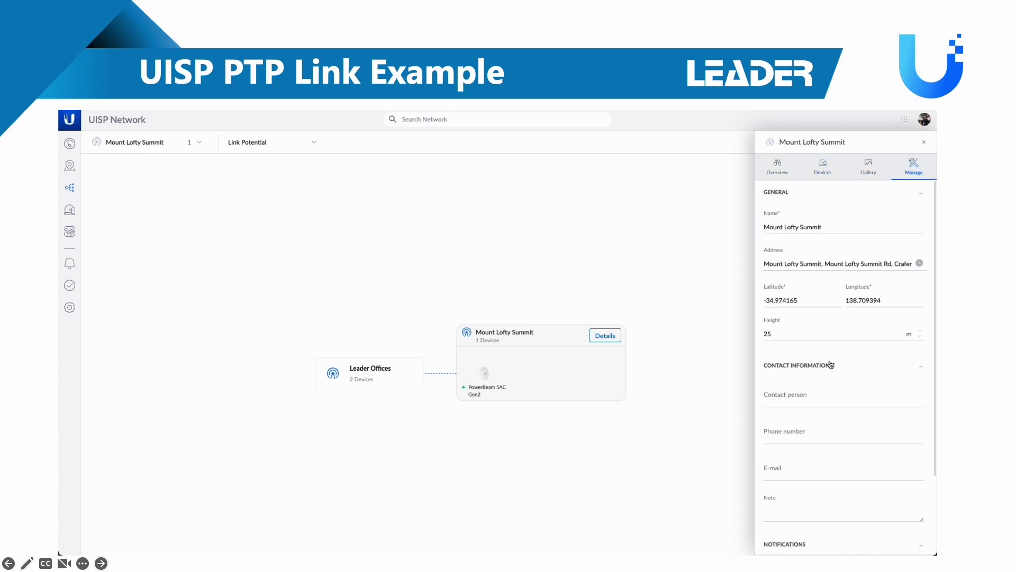
pyautogui.scroll(-3, 831, 365)
pyautogui.click(502, 376)
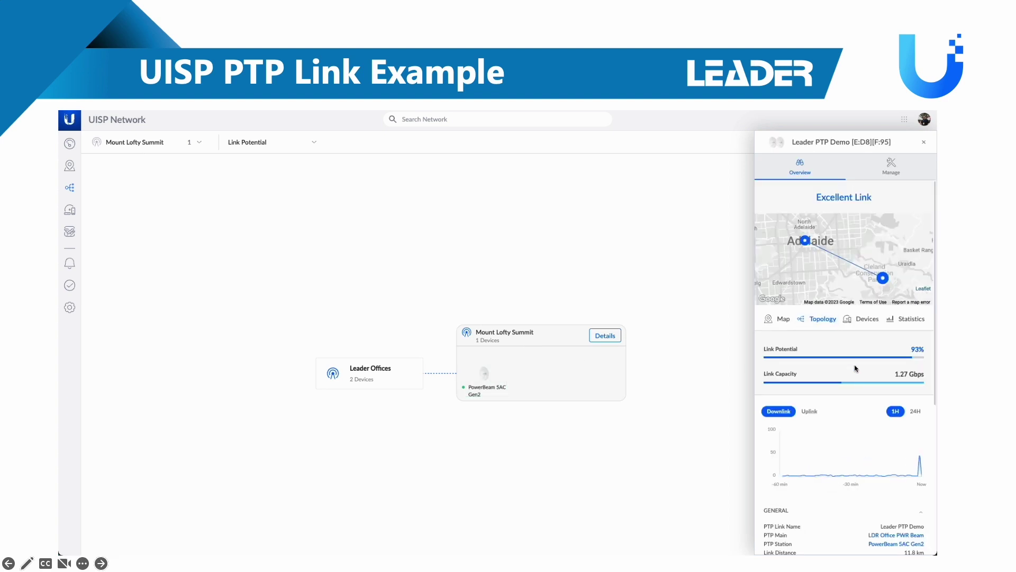
# Inspect the PowerBeam 5AC Gen2's Site, Backups and Advanced sections, then start a terminal session
pyautogui.scroll(-5, 856, 365)
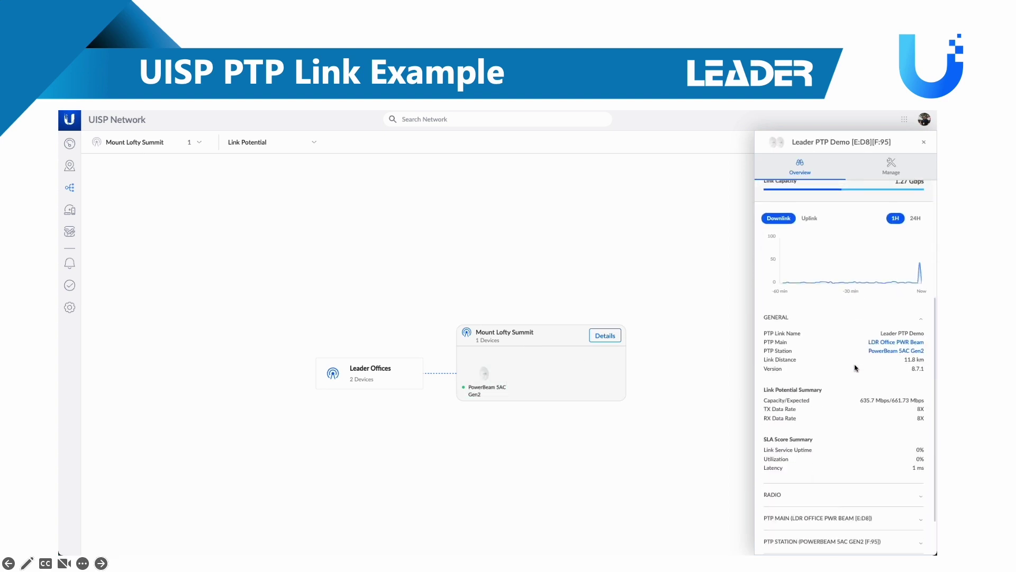
pyautogui.scroll(5, 853, 356)
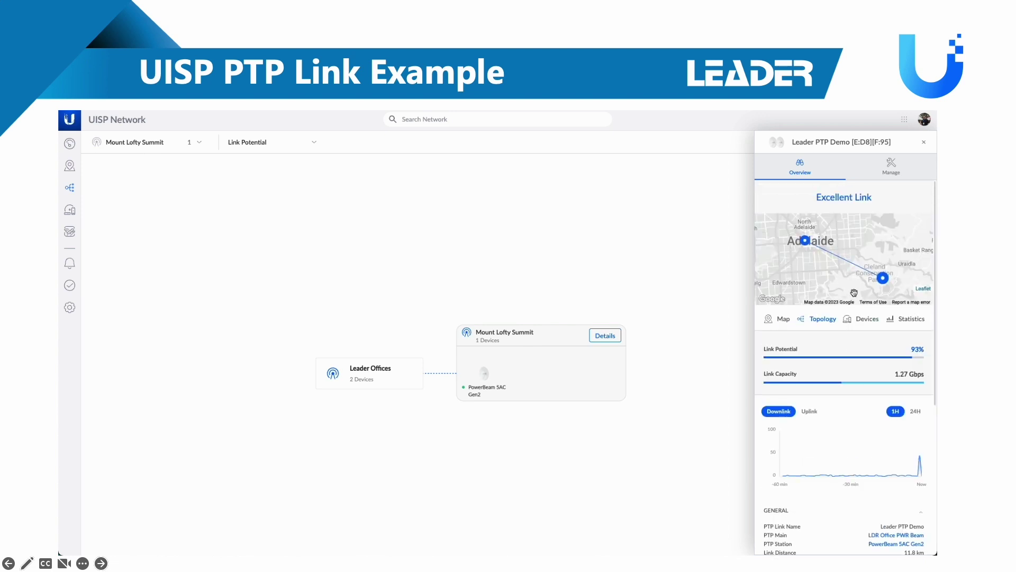
pyautogui.click(894, 173)
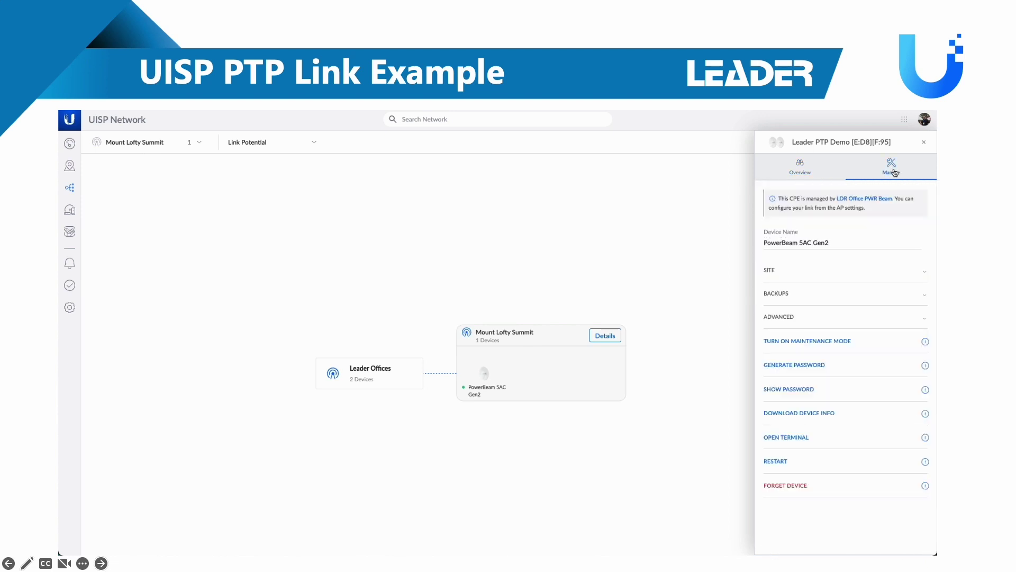
pyautogui.click(861, 272)
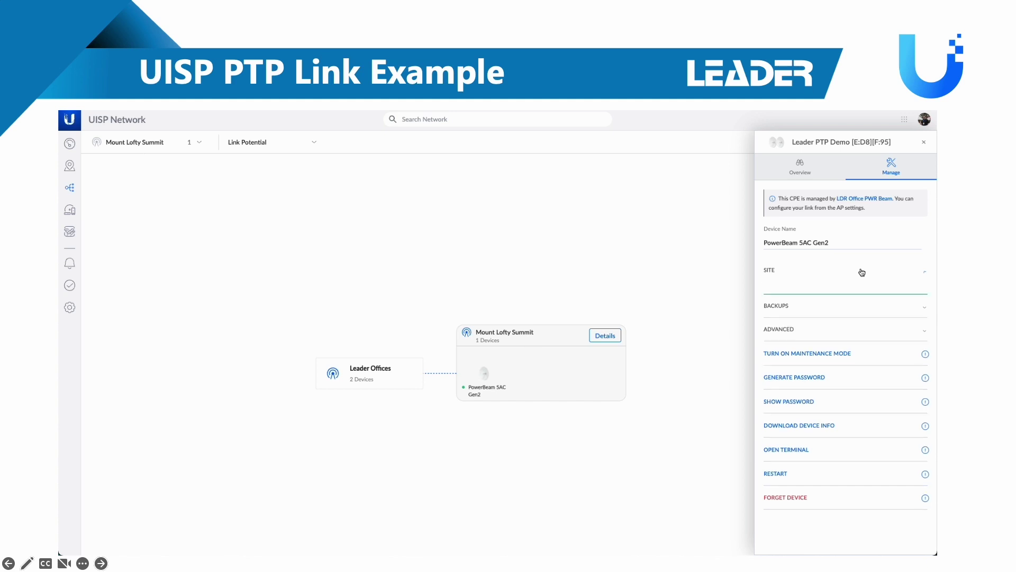
pyautogui.click(862, 271)
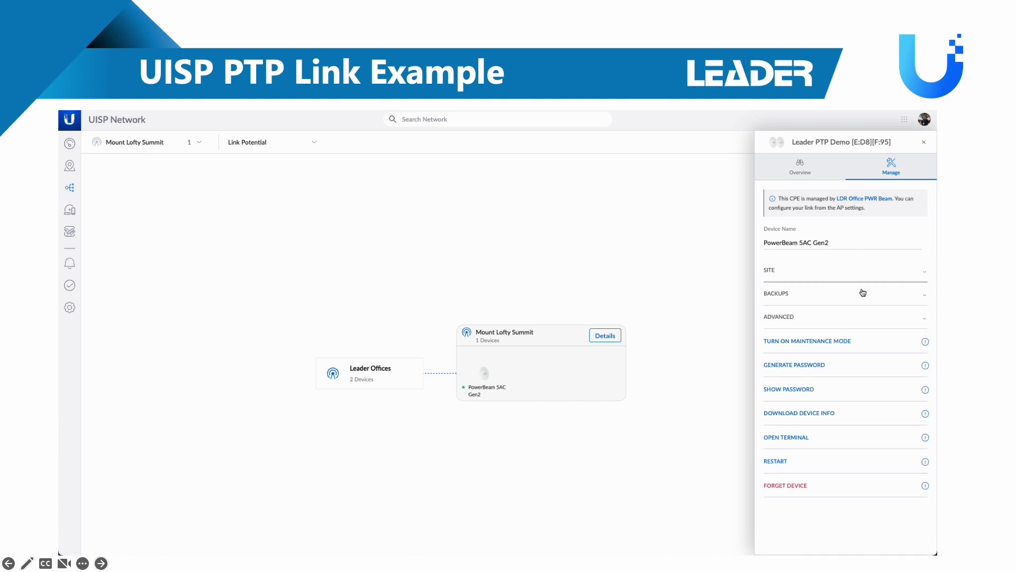
pyautogui.click(863, 293)
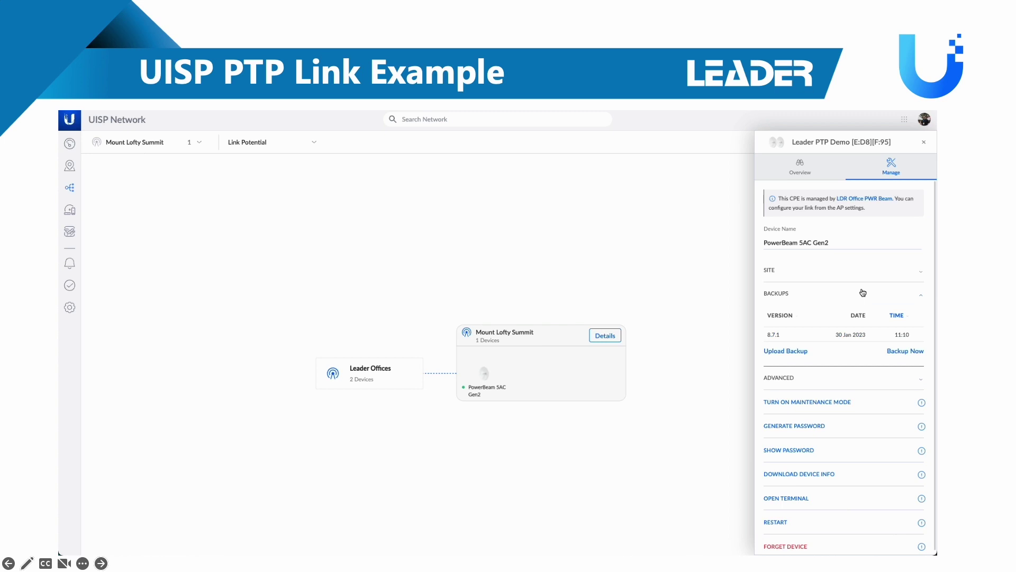
pyautogui.click(862, 292)
pyautogui.click(865, 318)
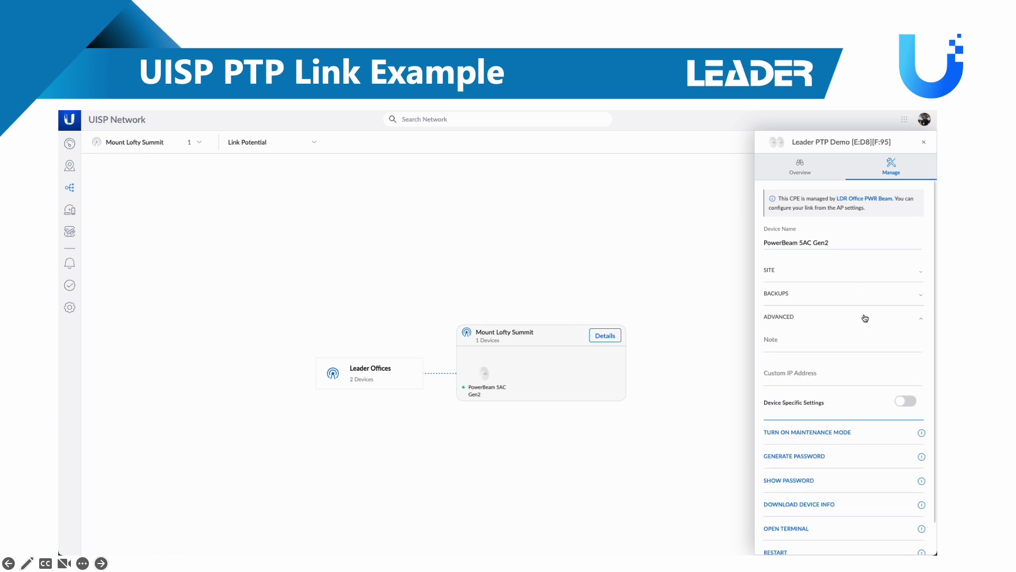
pyautogui.click(865, 318)
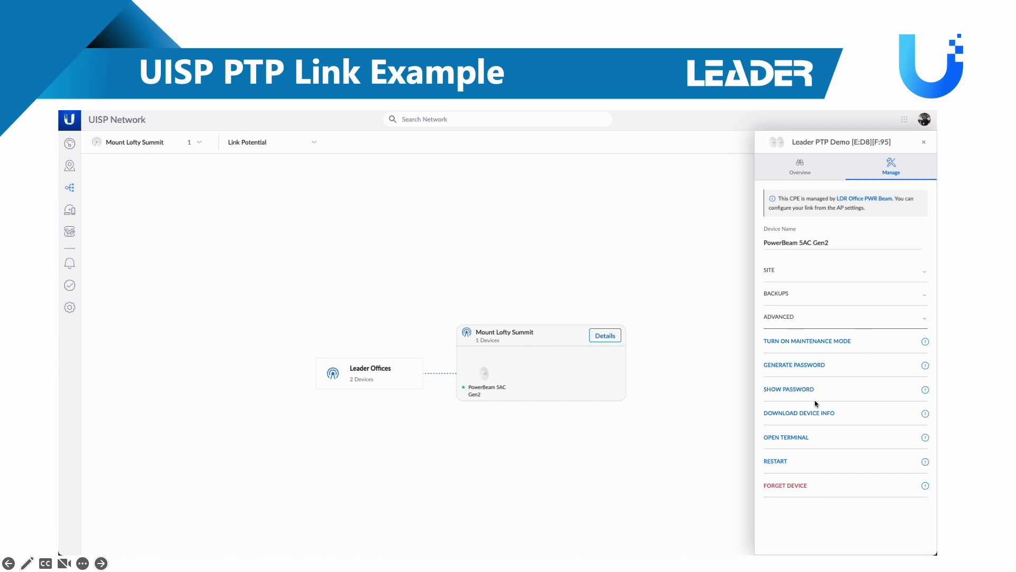
pyautogui.click(800, 436)
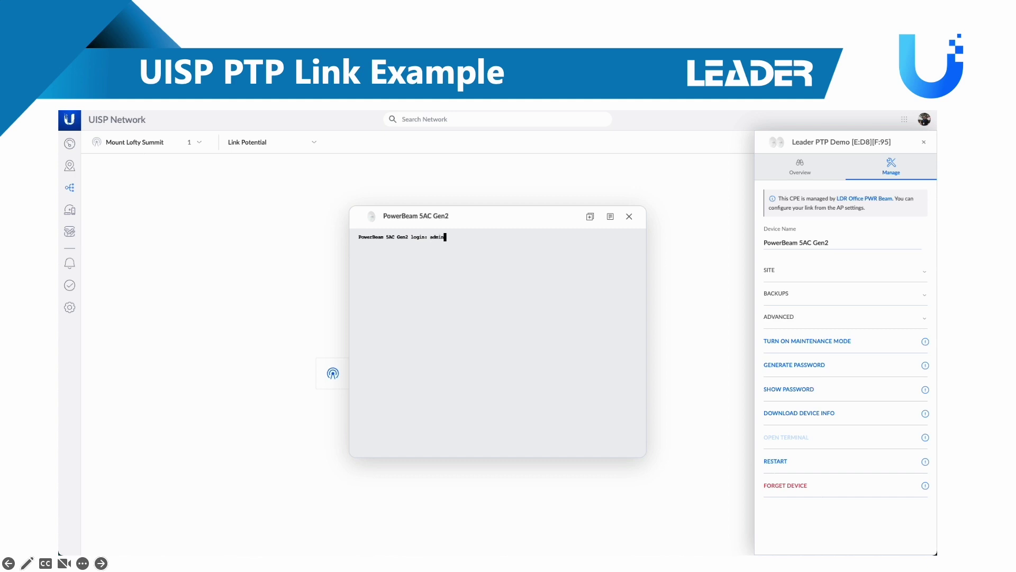
# Log in to the PowerBeam terminal, run help to list commands, and close the session
pyautogui.write('admin')
pyautogui.press('Return')
pyautogui.press('Return')
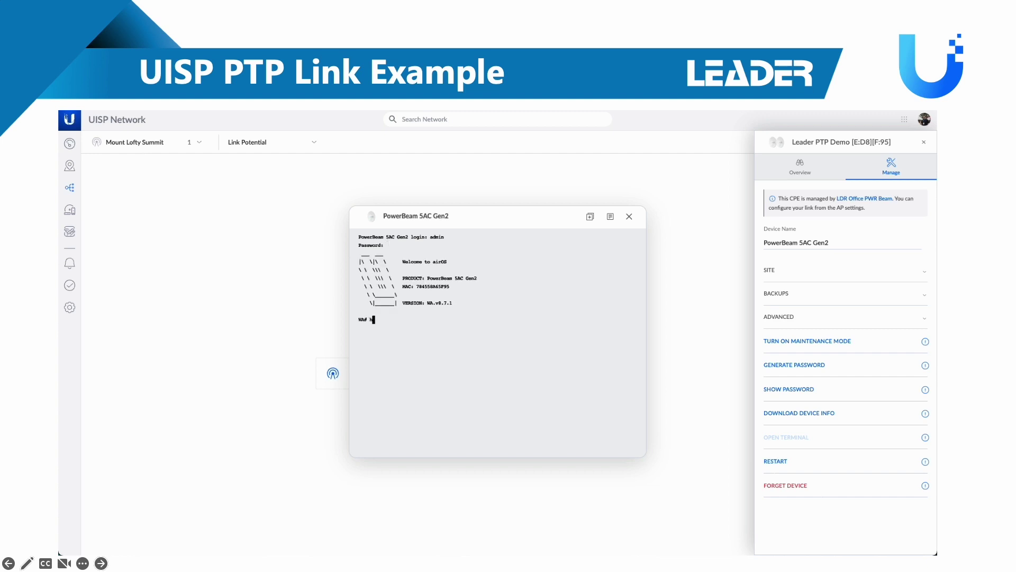
pyautogui.write('help')
pyautogui.press('Return')
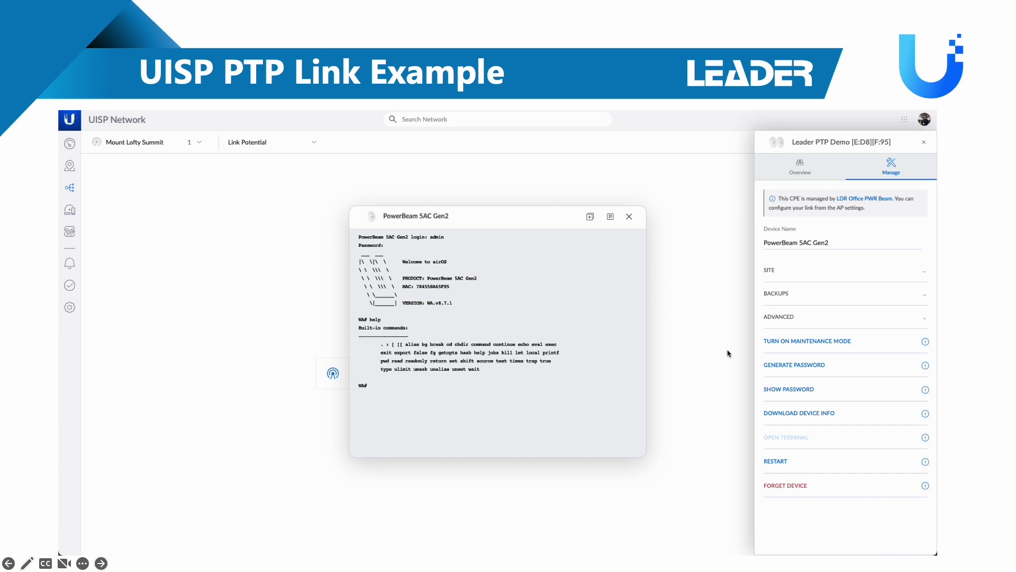
pyautogui.click(630, 217)
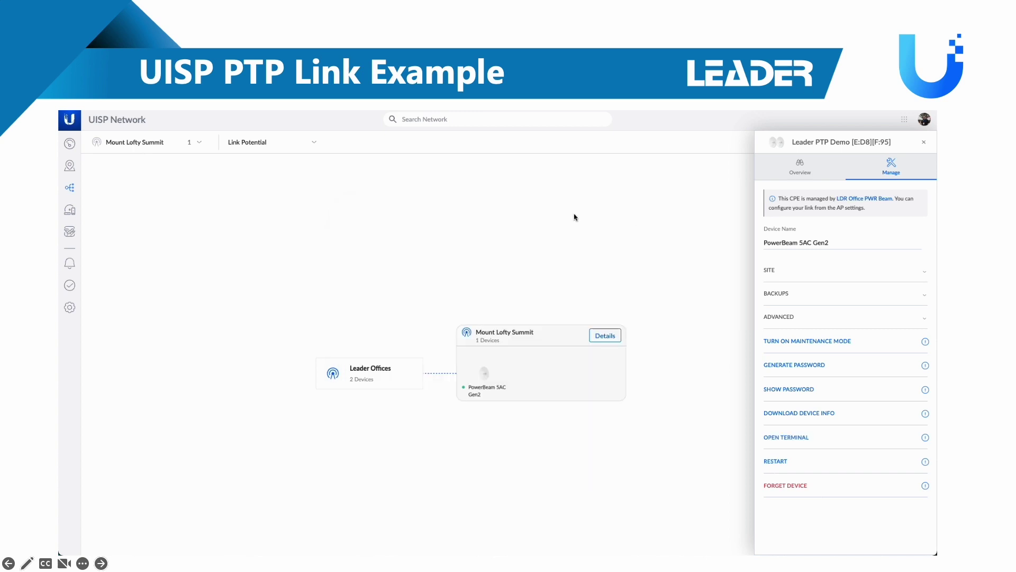
# Cancel the 8.7.11 firmware update in Devices, view Wired devices, then go to Speed Reports
pyautogui.click(67, 212)
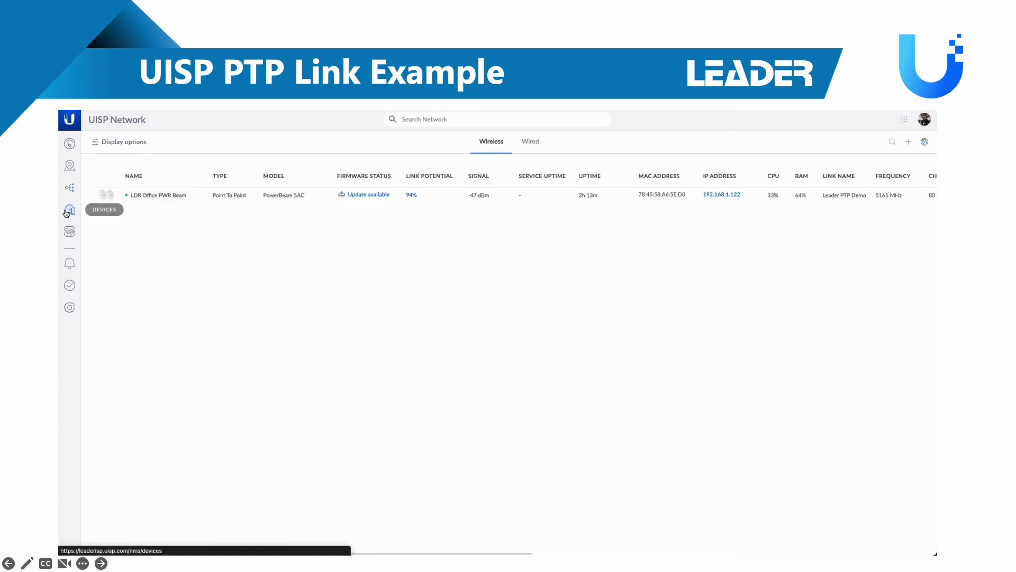
pyautogui.click(375, 195)
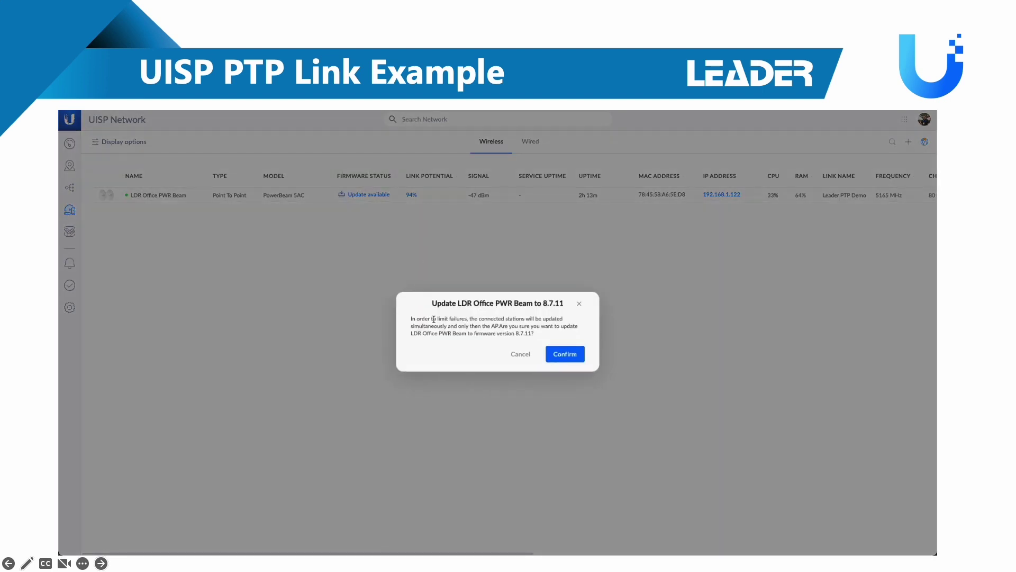
pyautogui.click(580, 305)
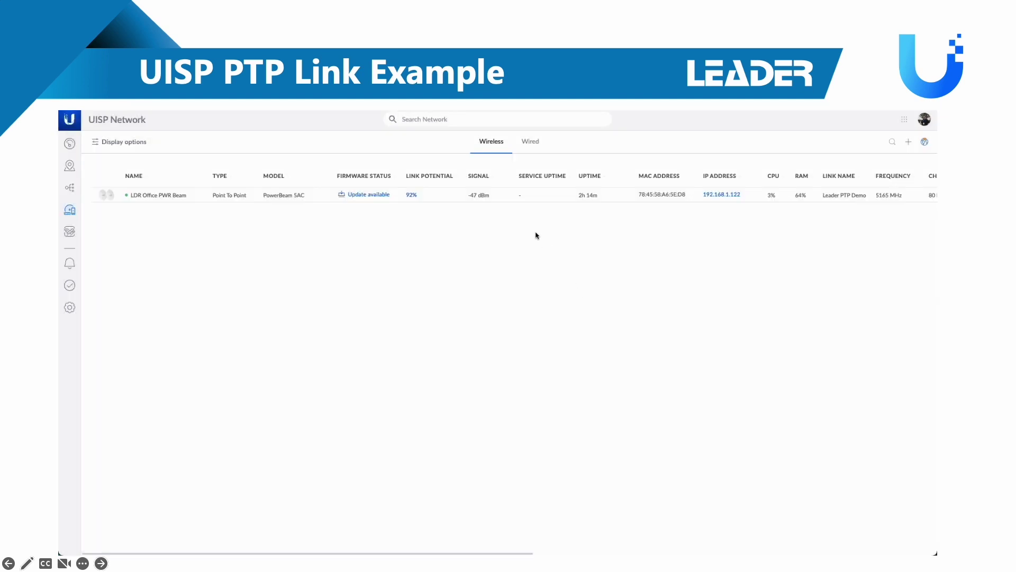
pyautogui.click(529, 146)
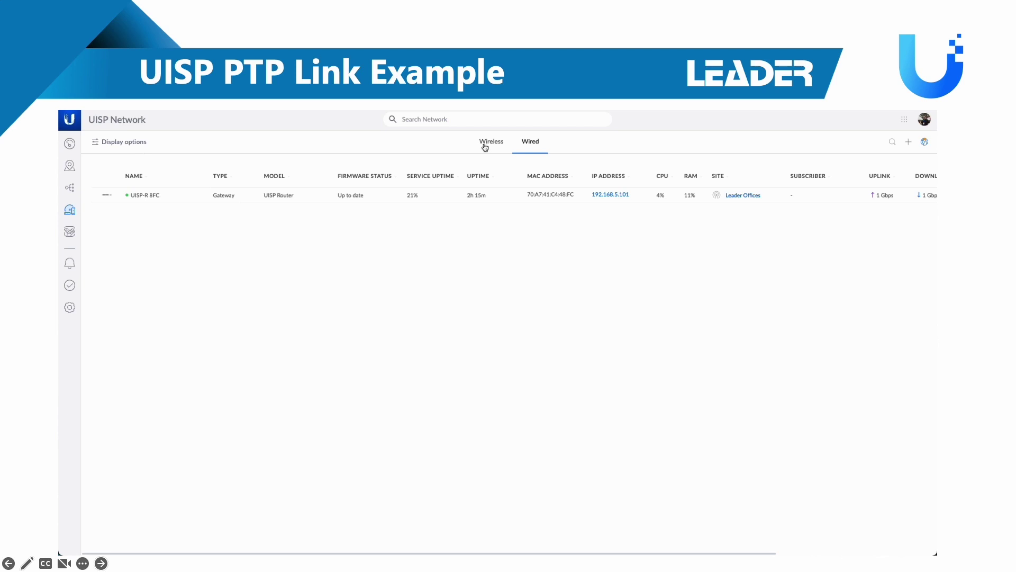
pyautogui.click(70, 232)
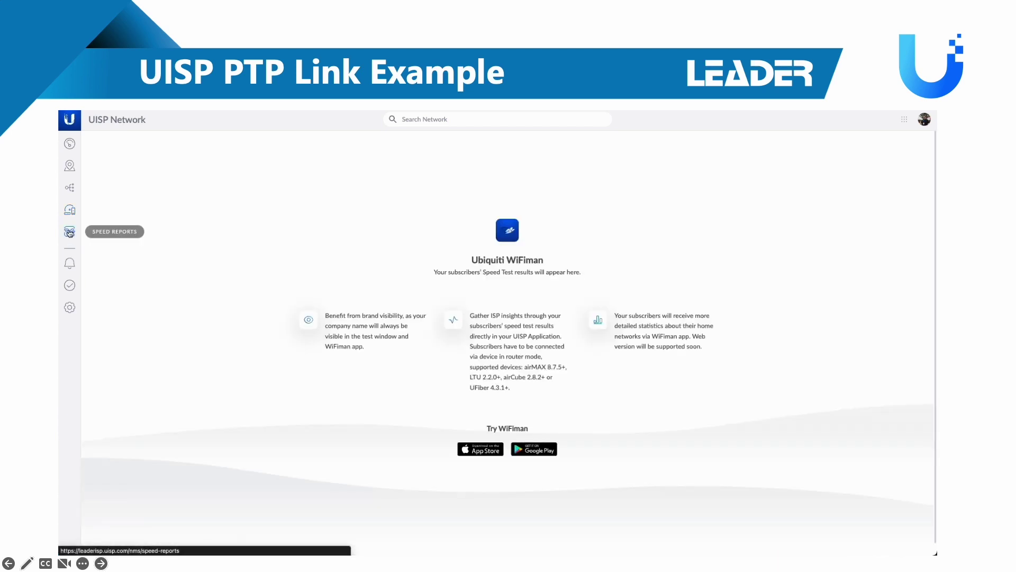
# Browse the Outages, Power and Notifications logs, toggle display options, then show the Task Manager
pyautogui.click(73, 268)
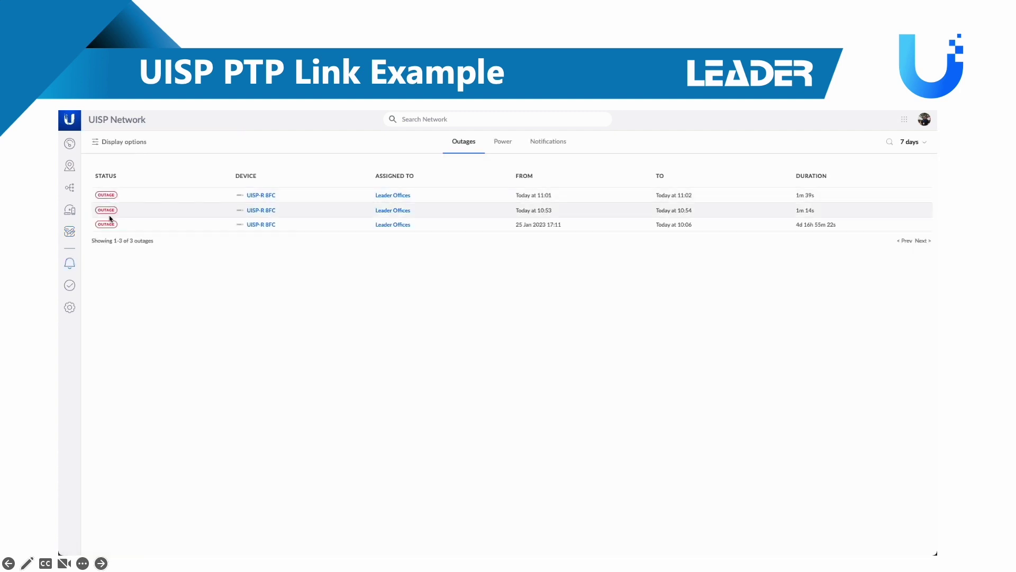
pyautogui.click(507, 149)
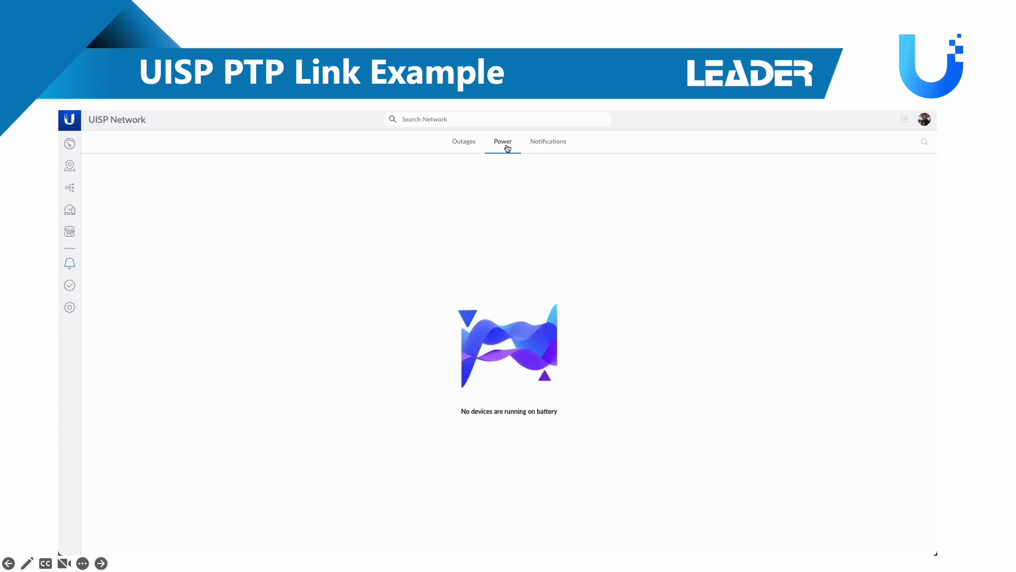
pyautogui.click(541, 147)
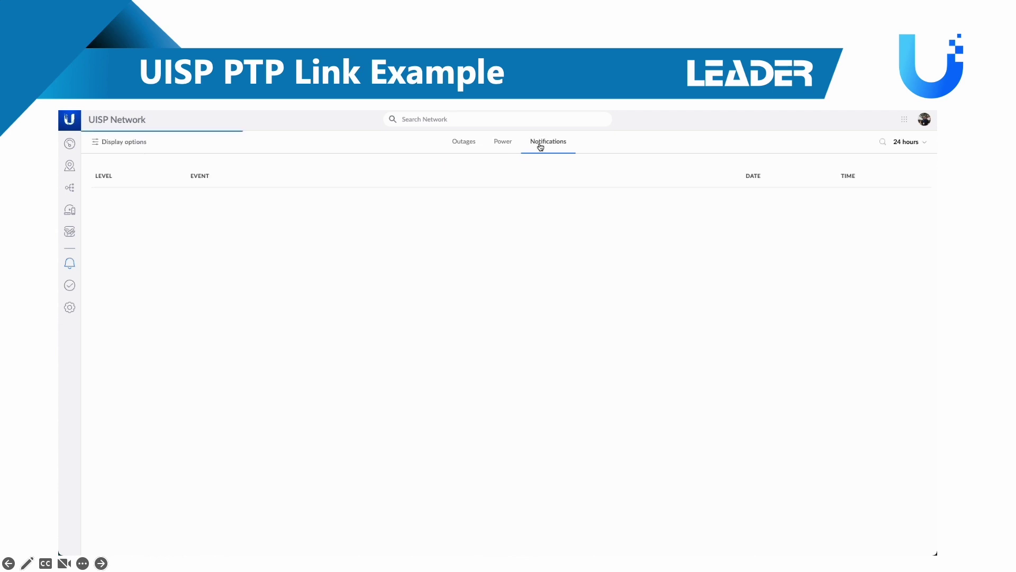
pyautogui.click(471, 144)
pyautogui.click(116, 146)
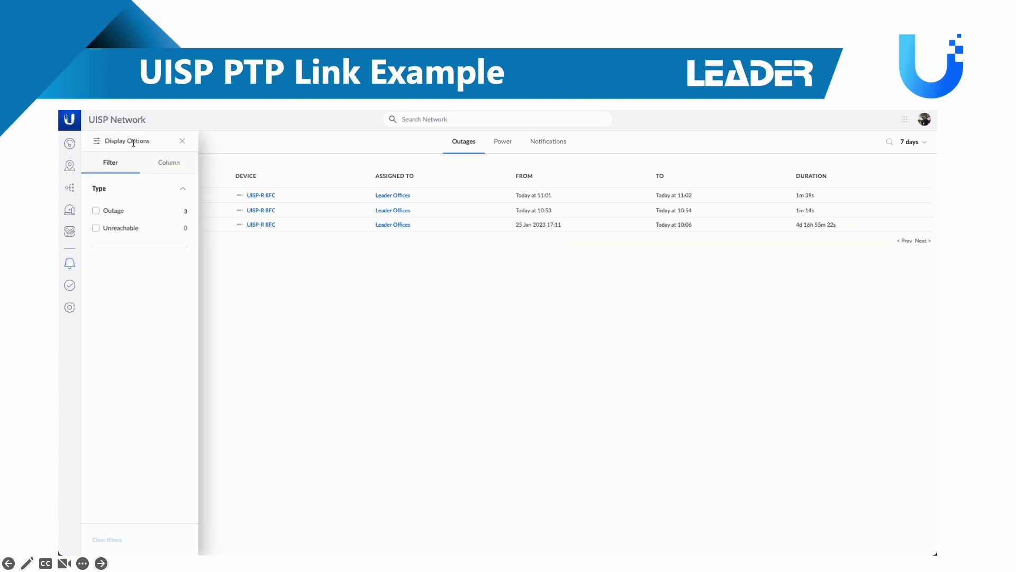
pyautogui.click(183, 140)
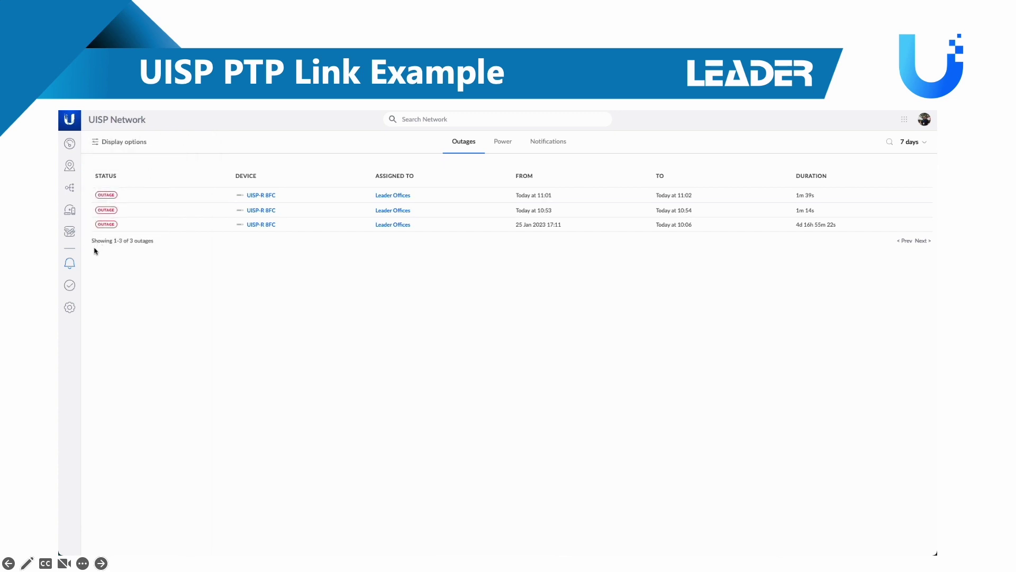
pyautogui.click(70, 286)
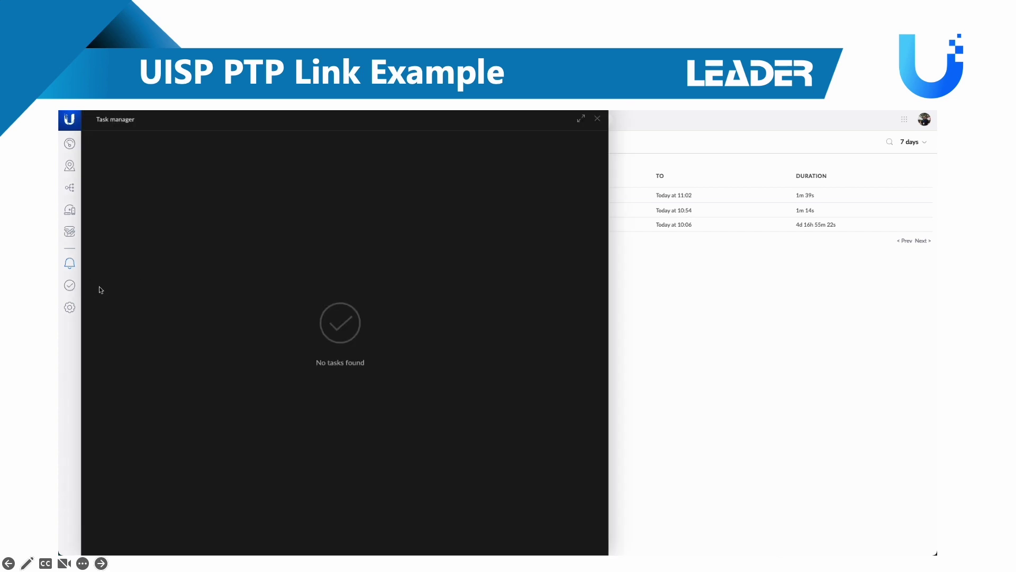
# Close the task manager and pass through Maintenance and Backups settings to the Users page
pyautogui.click(597, 121)
pyautogui.click(69, 309)
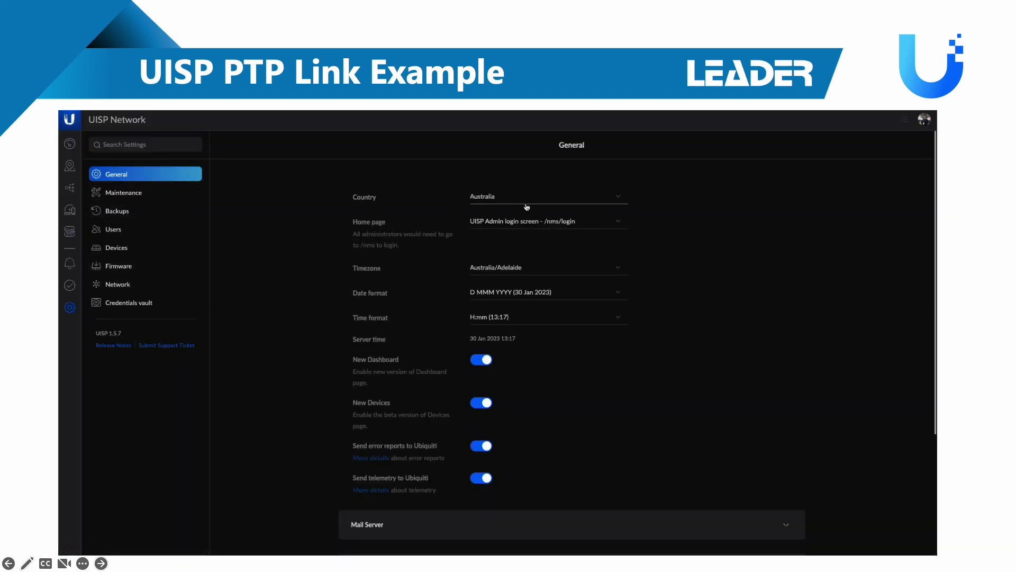
pyautogui.scroll(-3, 314, 290)
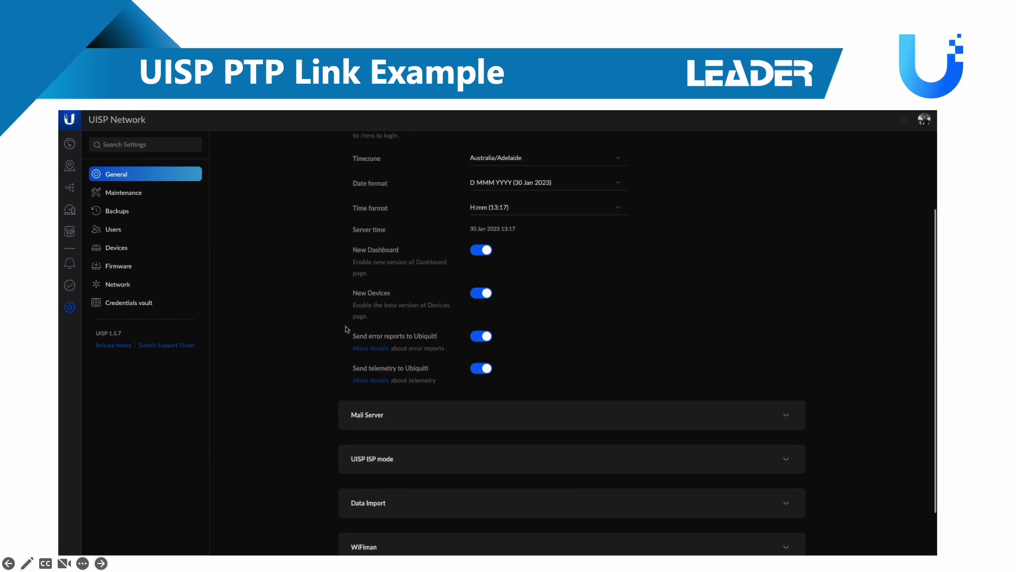
pyautogui.scroll(-1, 533, 407)
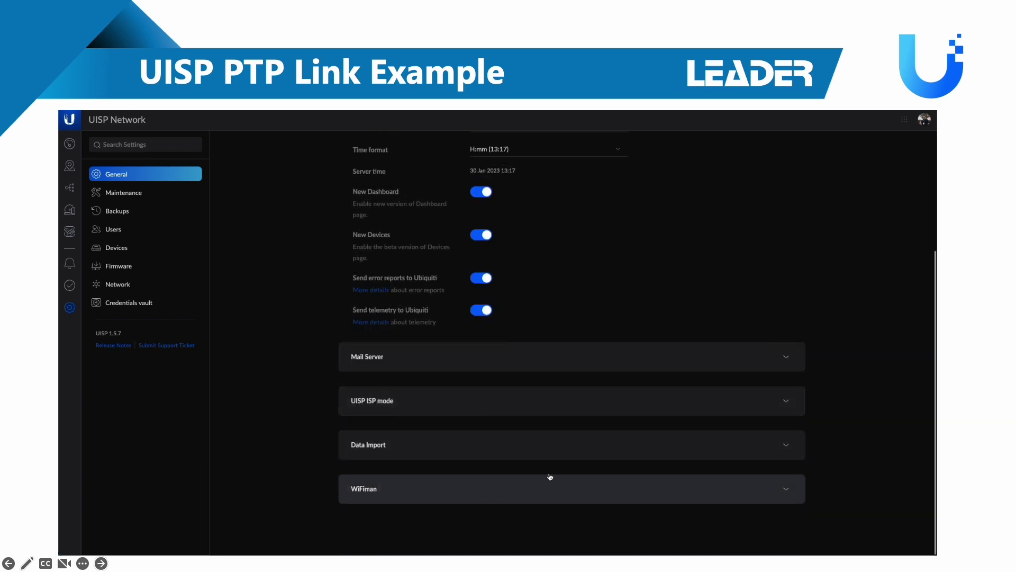
pyautogui.click(123, 194)
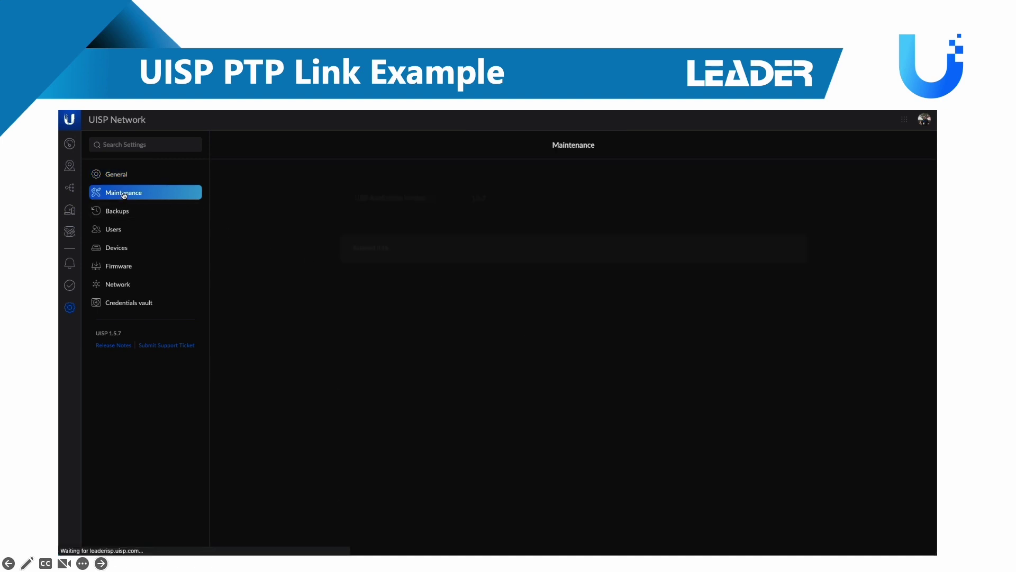
pyautogui.click(130, 211)
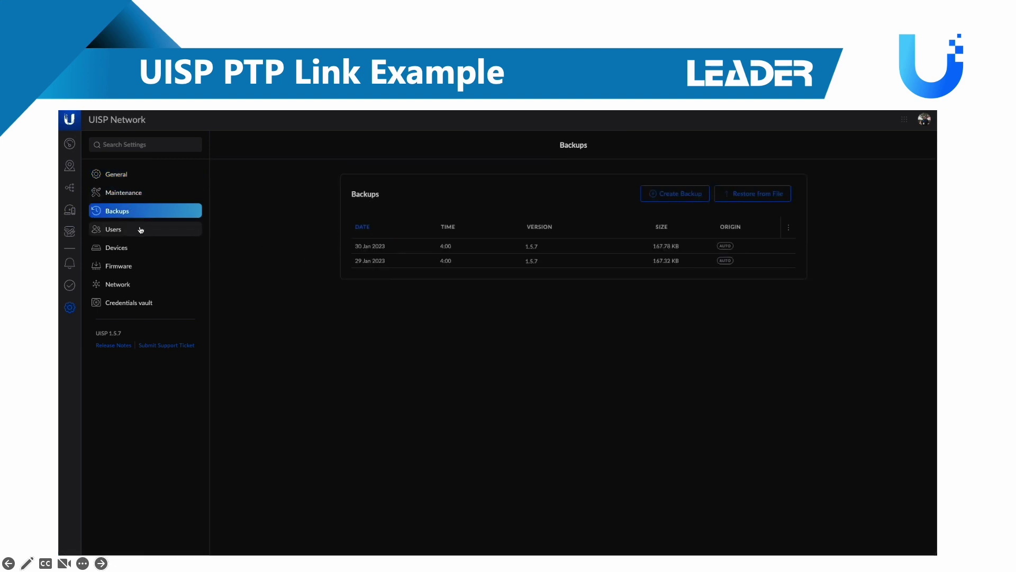
pyautogui.click(141, 229)
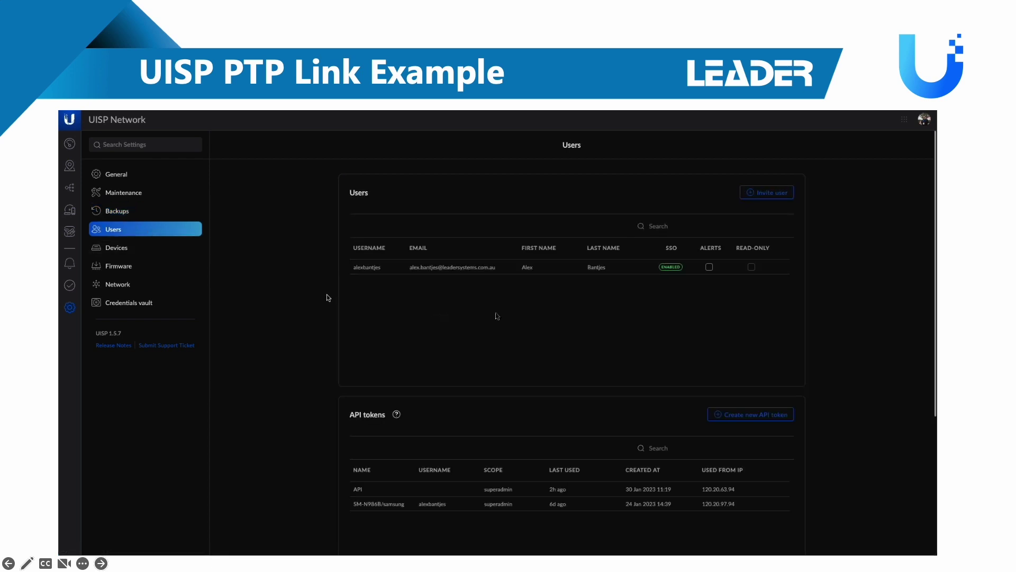
# Check the Invite user form's network roles, keeping Admin, then cancel without inviting
pyautogui.click(767, 194)
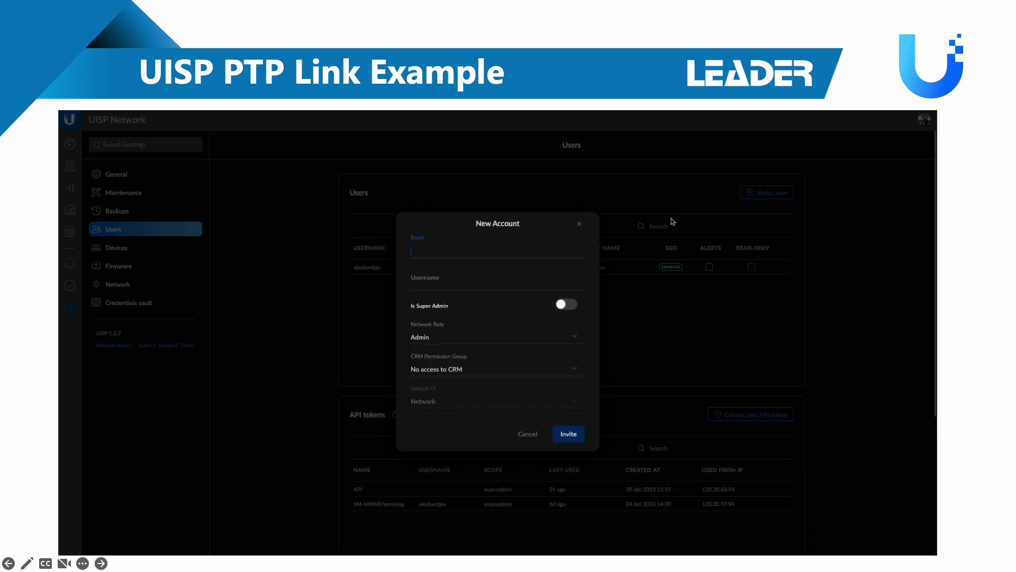
pyautogui.click(488, 338)
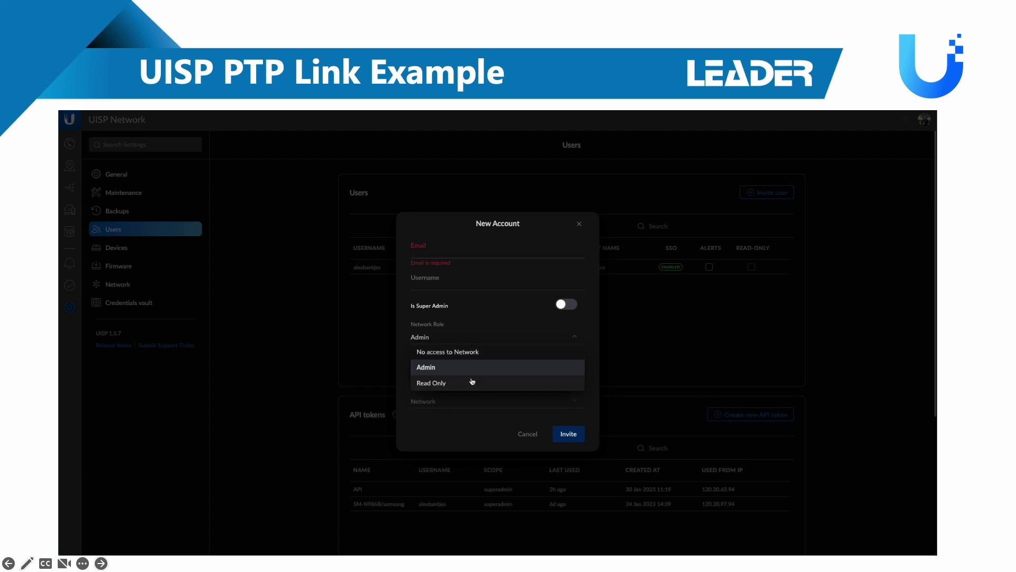
pyautogui.click(483, 449)
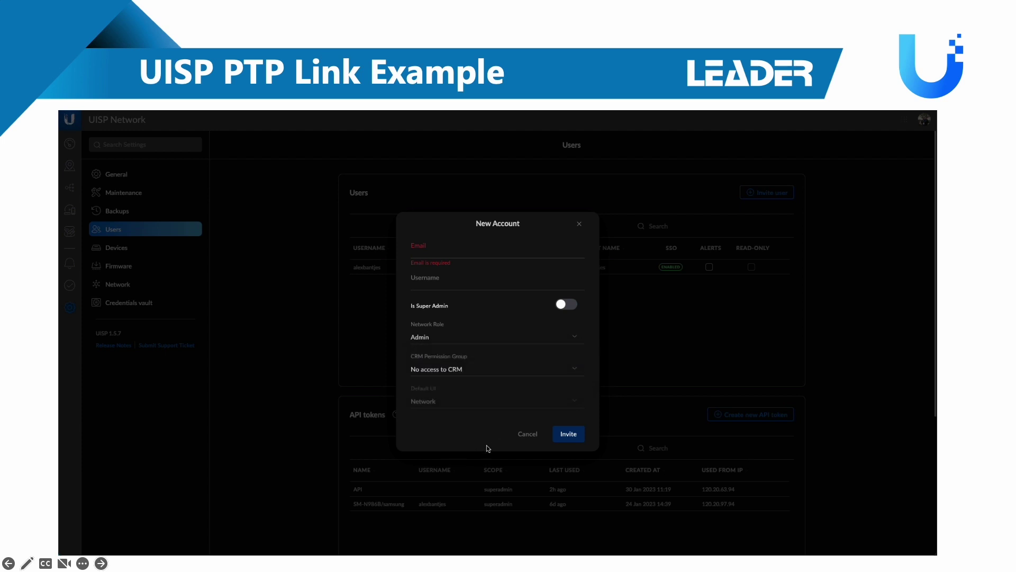
pyautogui.click(528, 435)
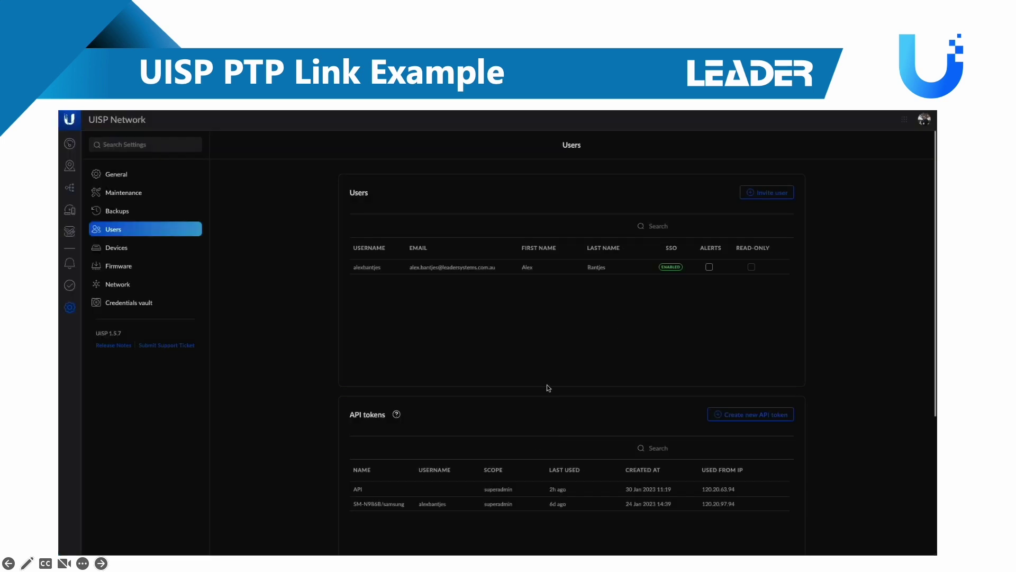
# Scroll down to the session tokens, then switch to the Devices settings page
pyautogui.scroll(-4, 549, 388)
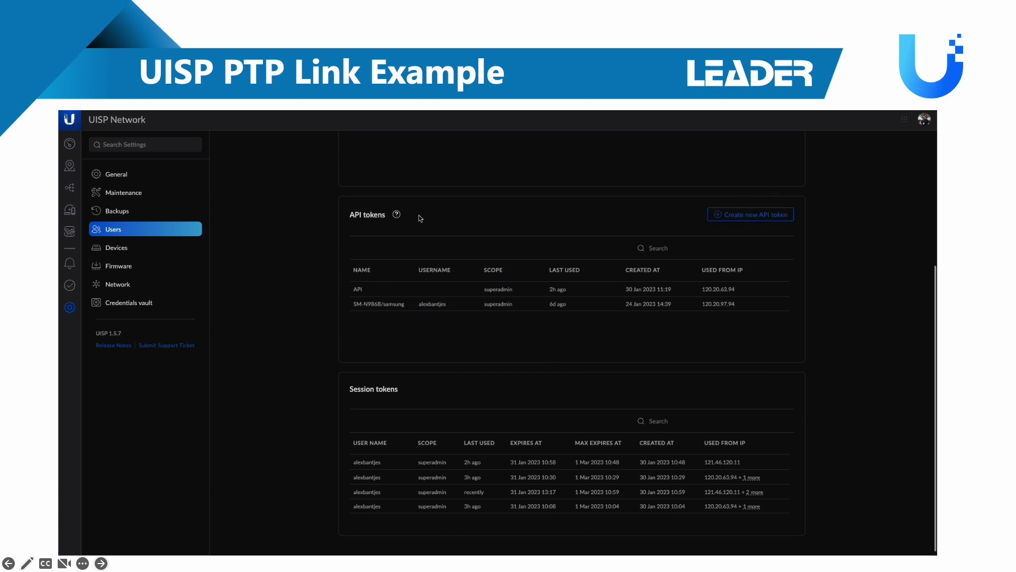
pyautogui.scroll(-1, 420, 218)
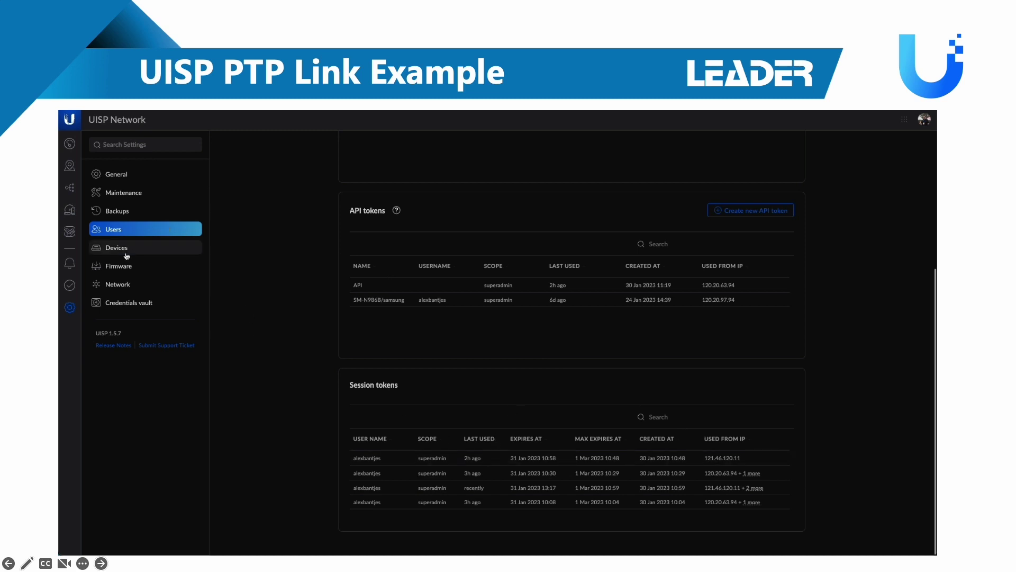
pyautogui.click(142, 249)
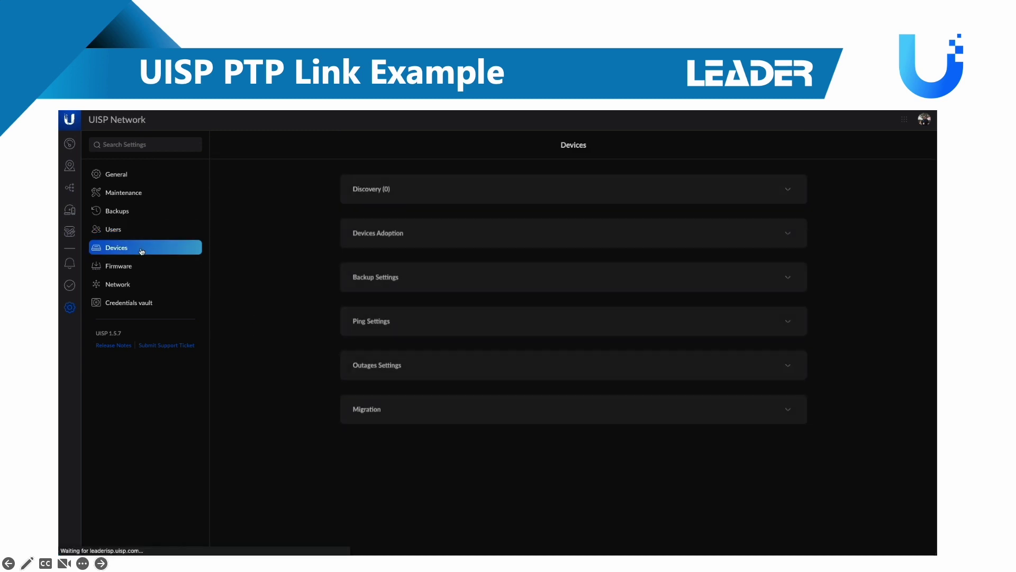
# Expand the Discovery and Devices Adoption sections, including the adoption details
pyautogui.click(492, 193)
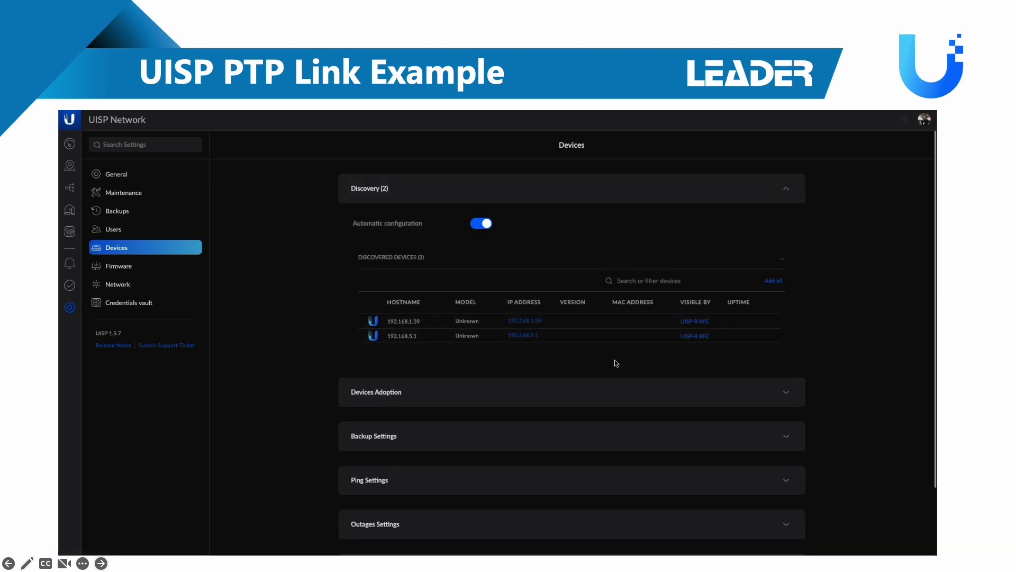
pyautogui.click(518, 397)
pyautogui.scroll(-1, 514, 376)
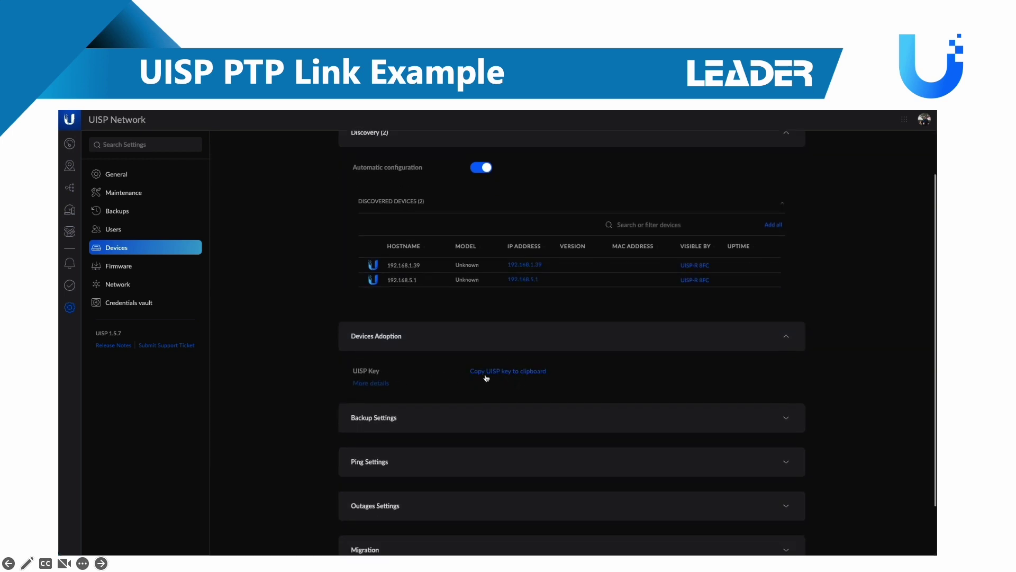
pyautogui.click(379, 384)
pyautogui.scroll(-2, 285, 284)
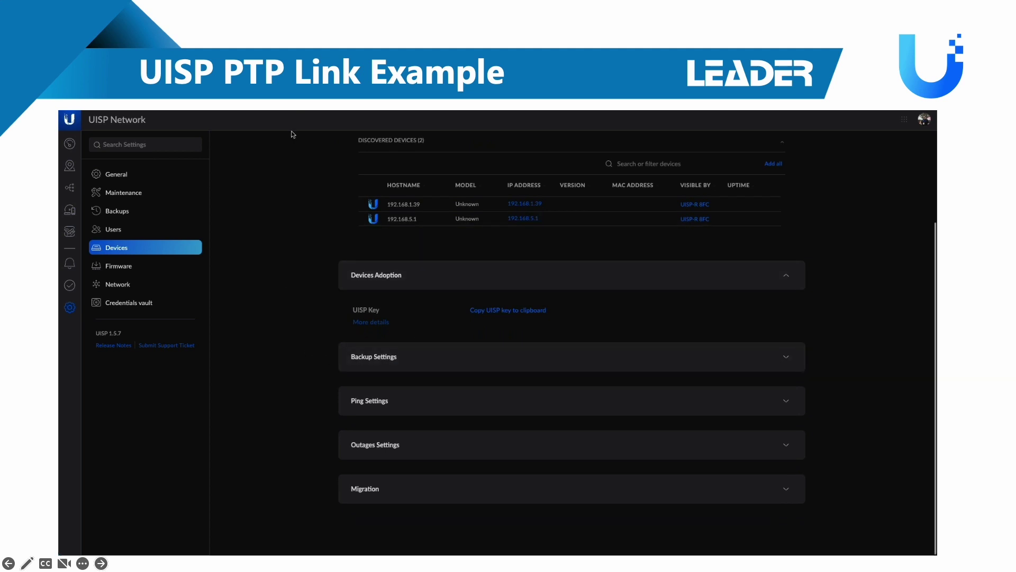
# Expand Ping, Outages and Migration settings, then go to the Firmware Manager
pyautogui.click(415, 412)
pyautogui.scroll(-1, 476, 391)
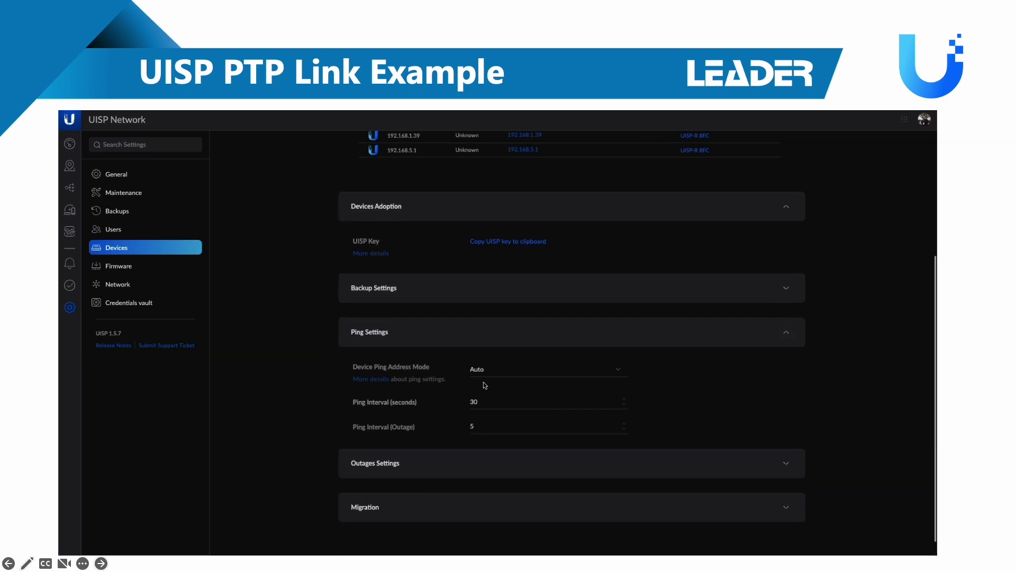
pyautogui.click(414, 466)
pyautogui.scroll(-3, 299, 416)
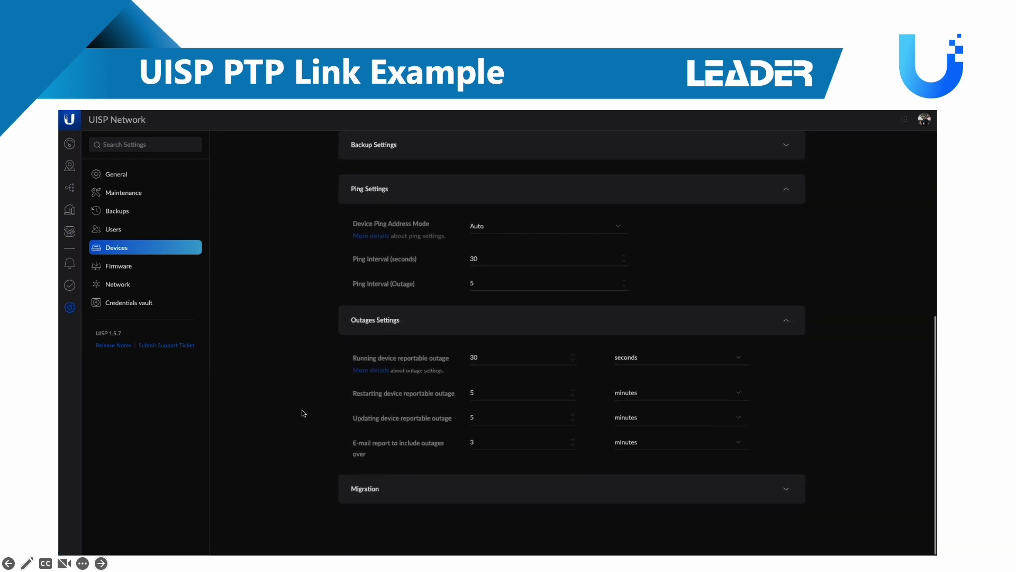
pyautogui.click(428, 491)
pyautogui.scroll(-3, 284, 356)
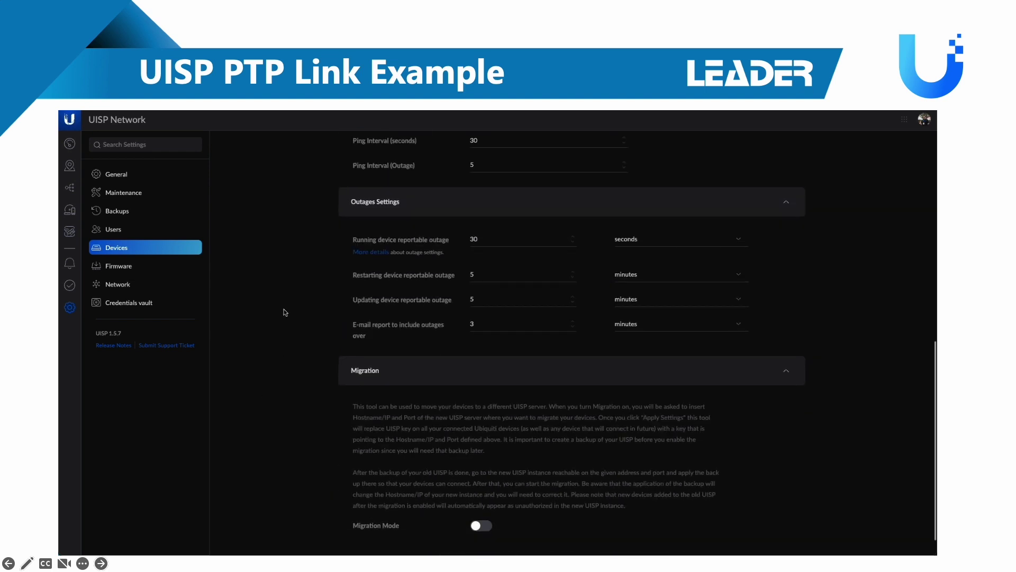
pyautogui.click(130, 270)
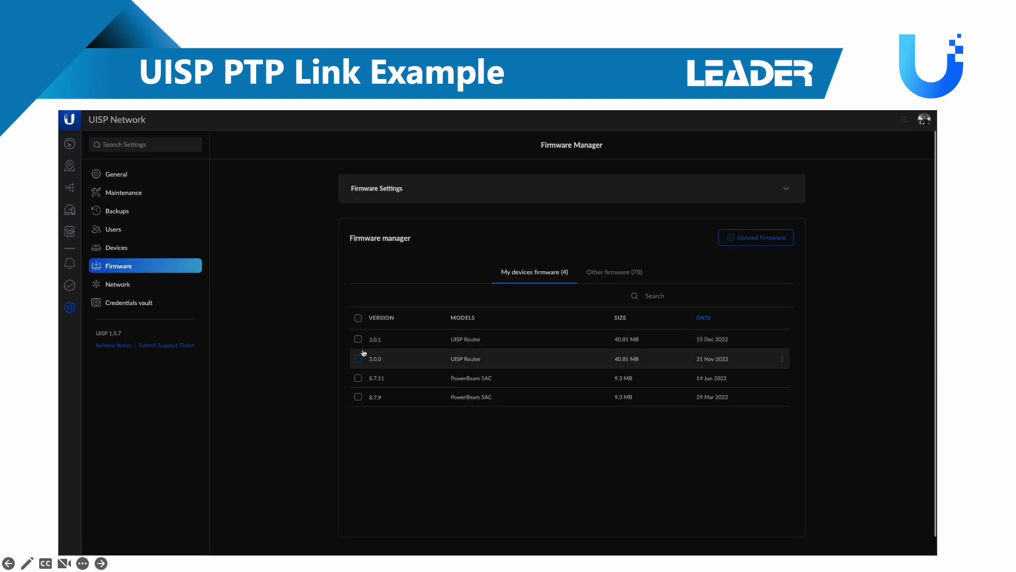
# Check Network settings' Traffic Shaping (Gateway and CPE, 5%) and the ACTIVE Netflow status
pyautogui.click(126, 285)
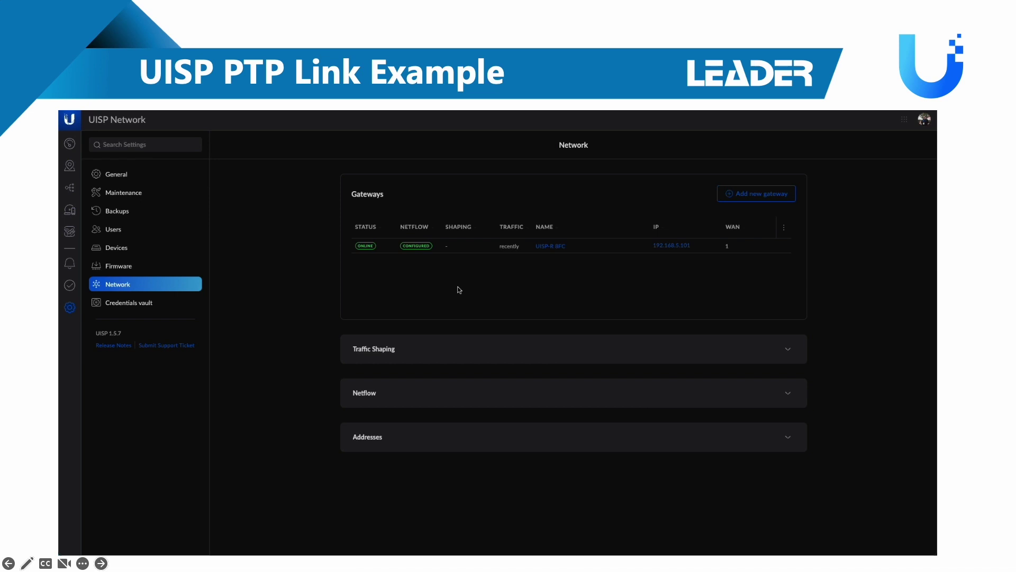
pyautogui.click(453, 348)
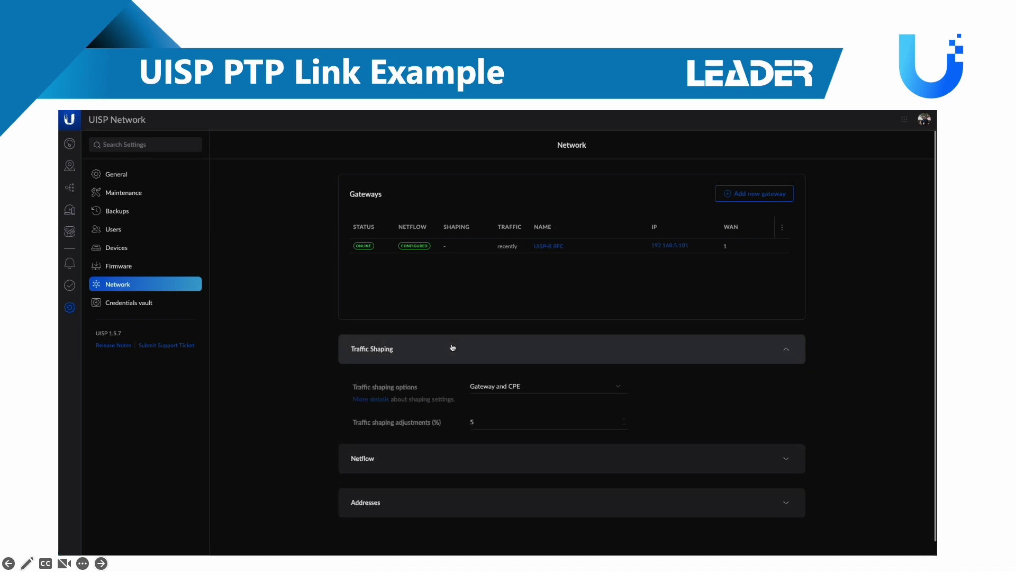
pyautogui.click(520, 467)
pyautogui.scroll(-4, 516, 435)
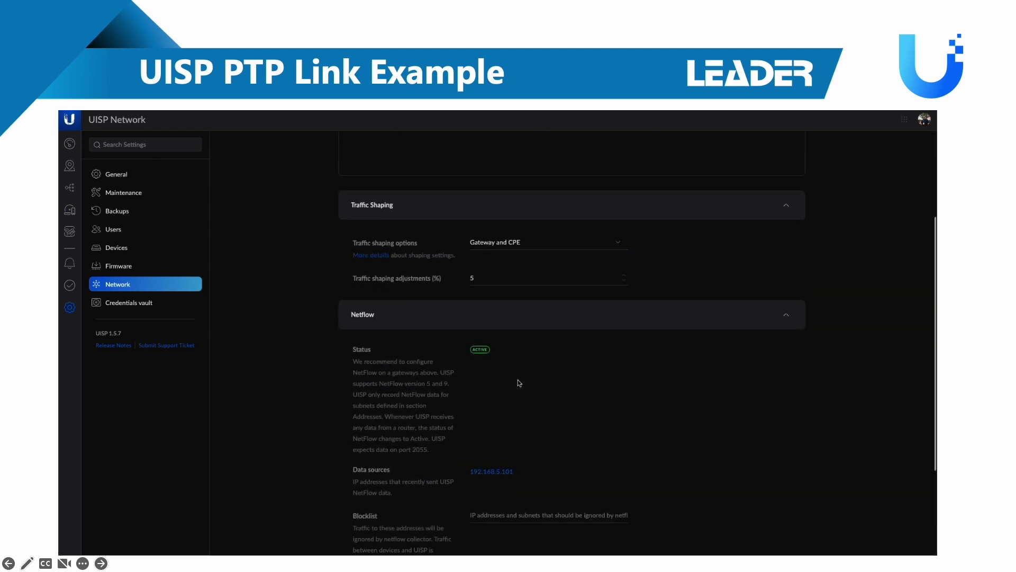
pyautogui.scroll(-1, 519, 383)
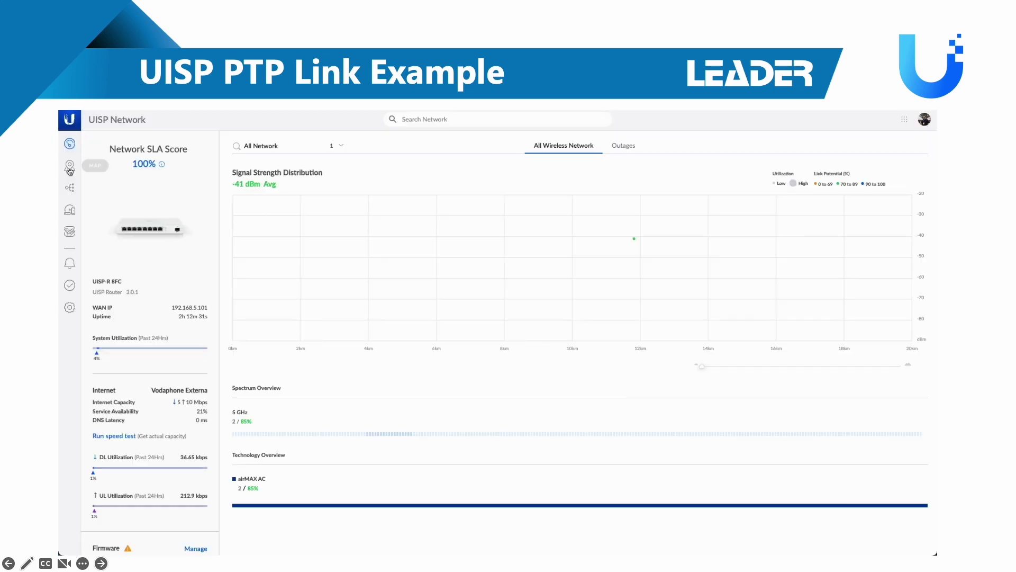
# Return to the UISP network dashboard, then advance to the Leader Academy training map slide
pyautogui.click(70, 168)
pyautogui.press('Right')
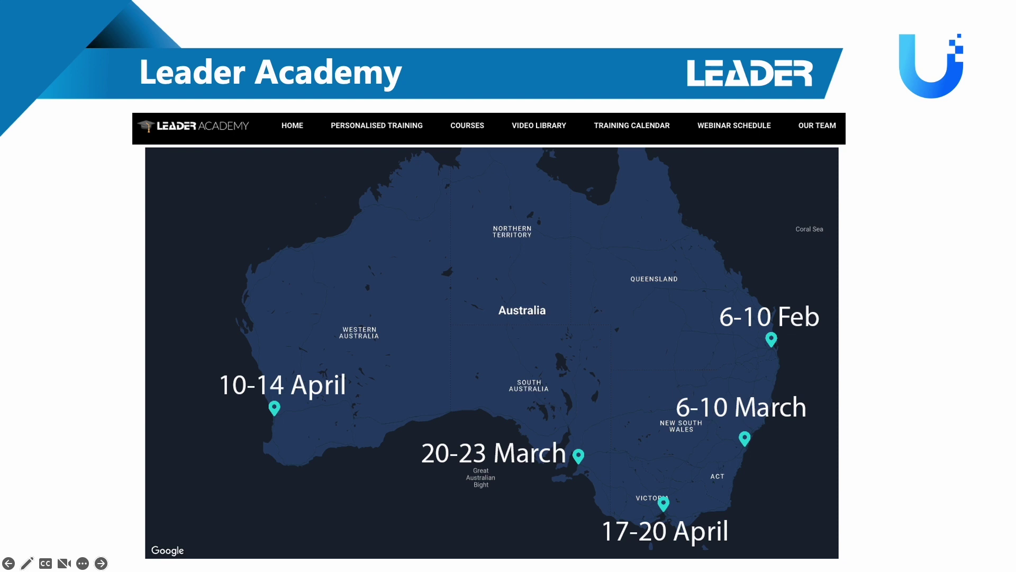
pyautogui.press('Right')
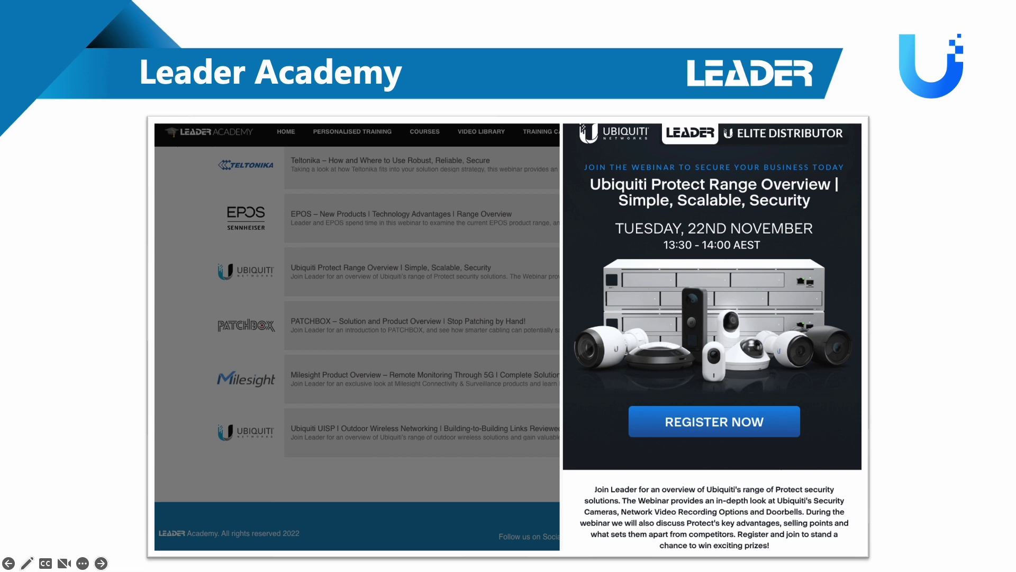
pyautogui.press('Right')
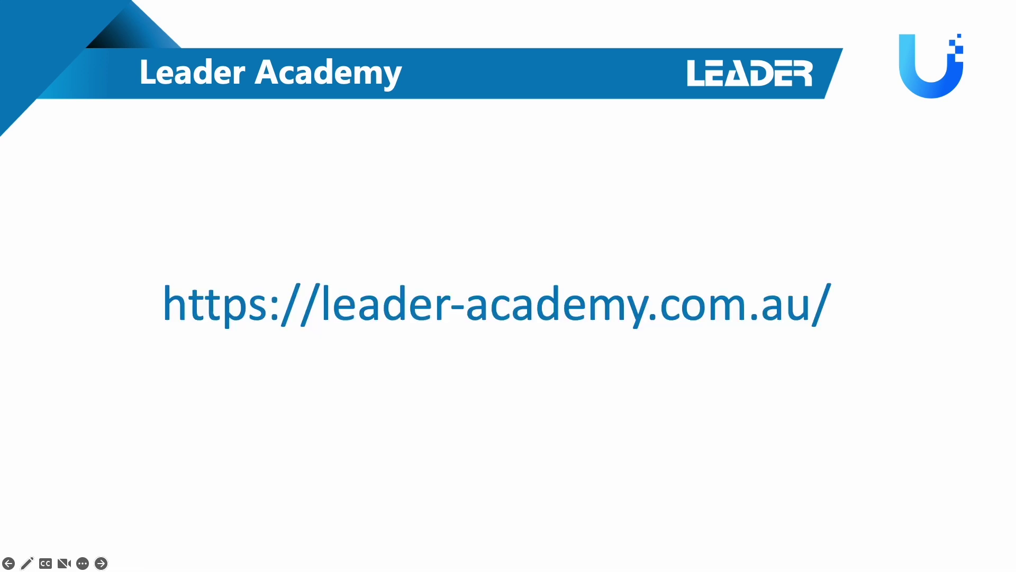